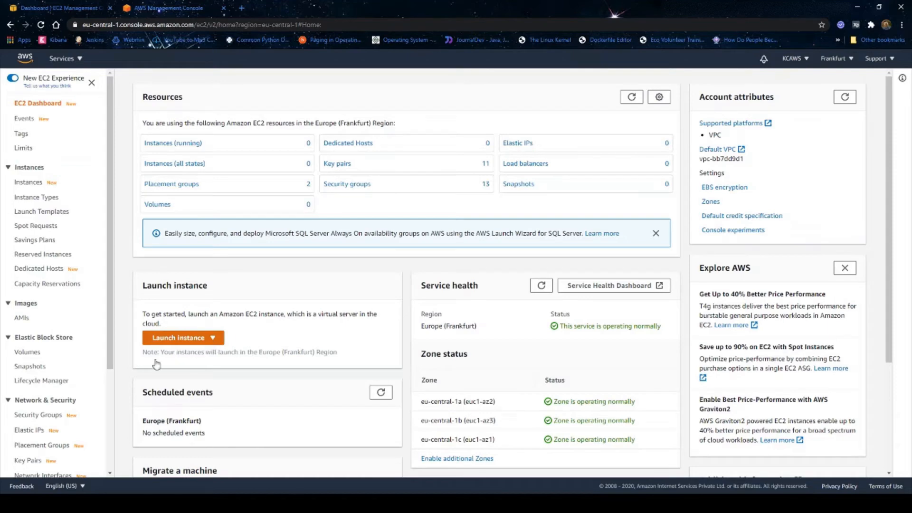
Start the wizard for launching a new EC2 instance in the Frankfurt region
click(213, 340)
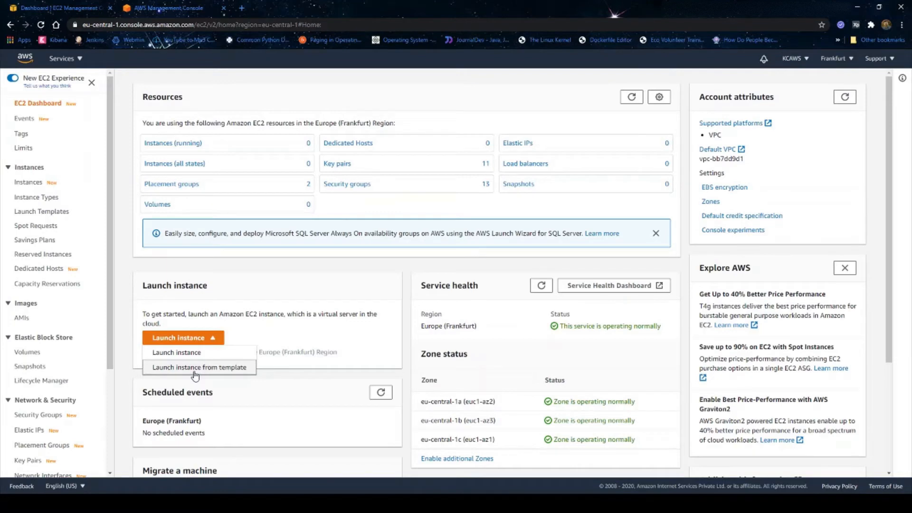
click(391, 268)
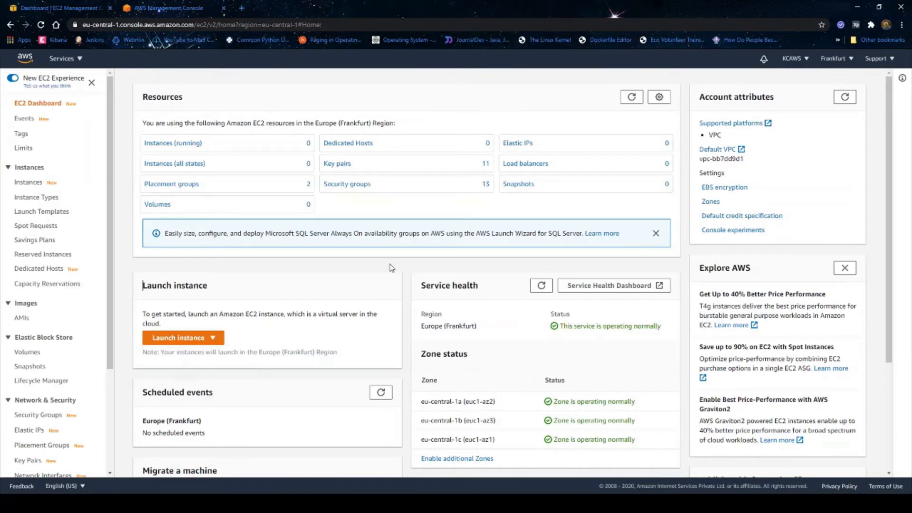
click(176, 339)
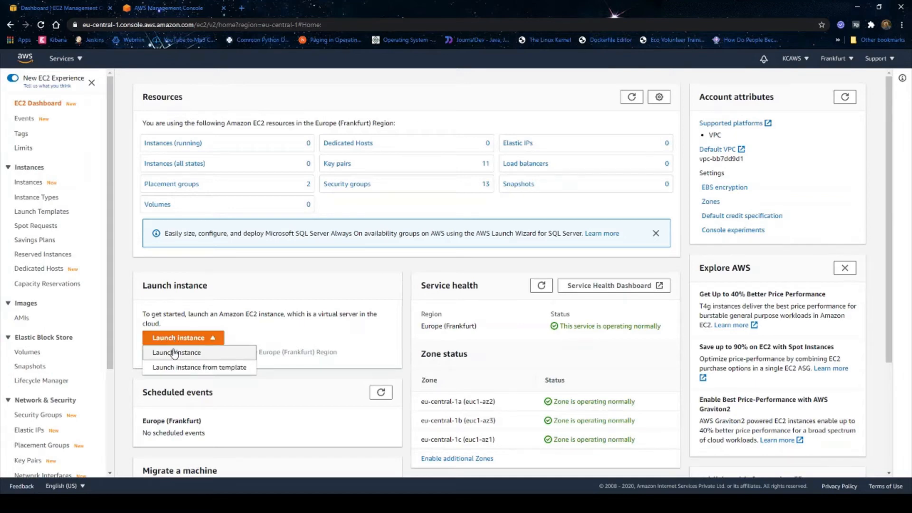
click(175, 353)
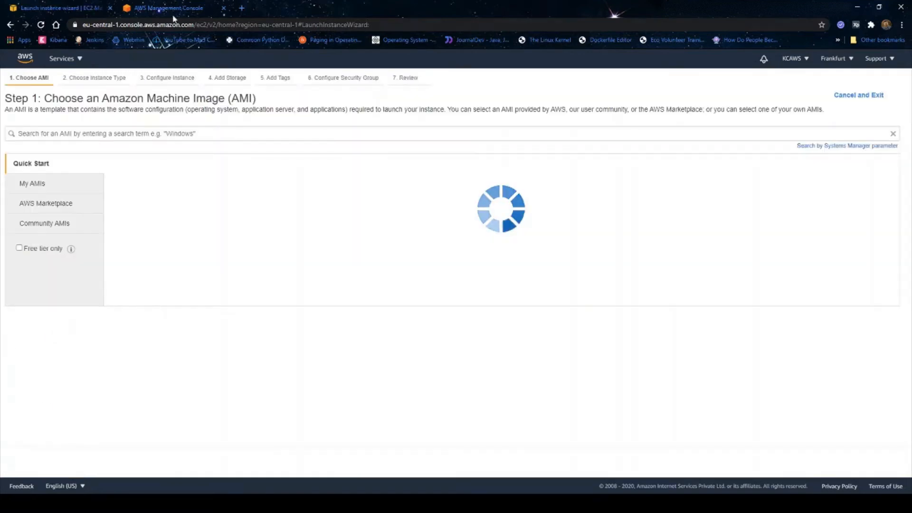
View the list of EBS volumes for the region using the second console tab
click(164, 7)
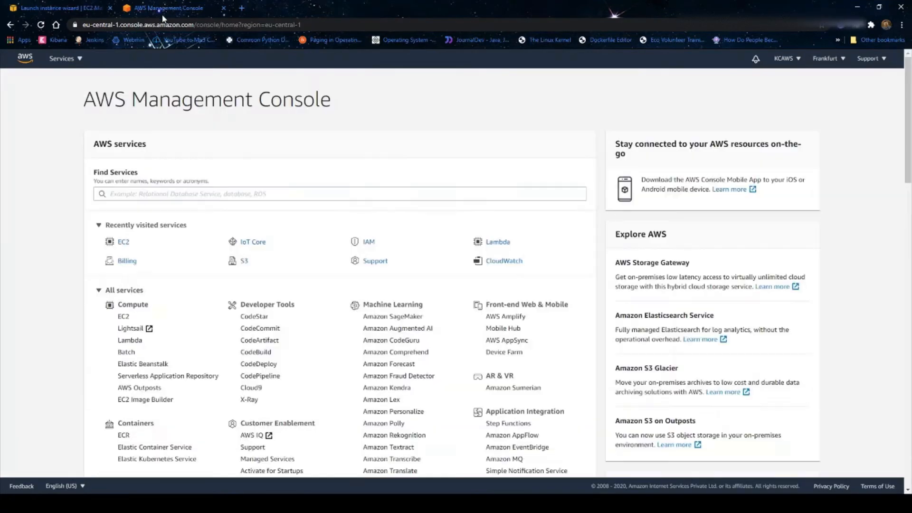
click(123, 242)
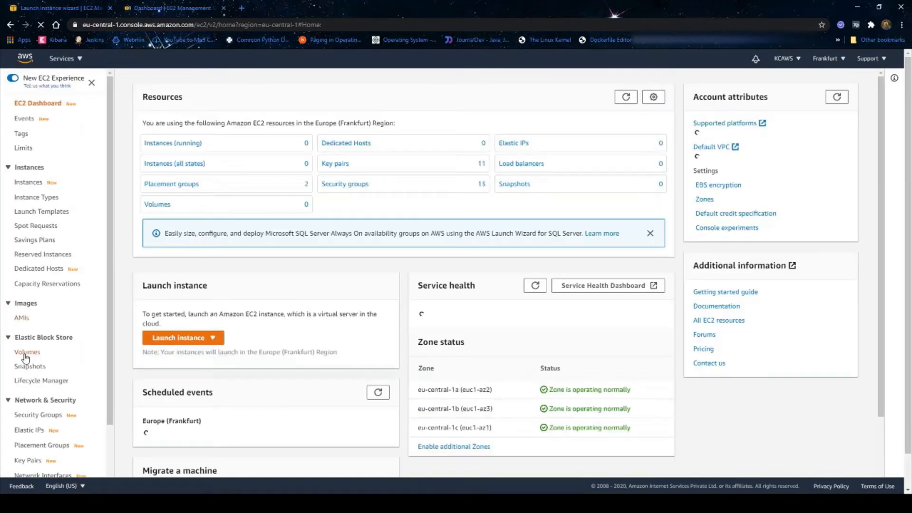
click(26, 352)
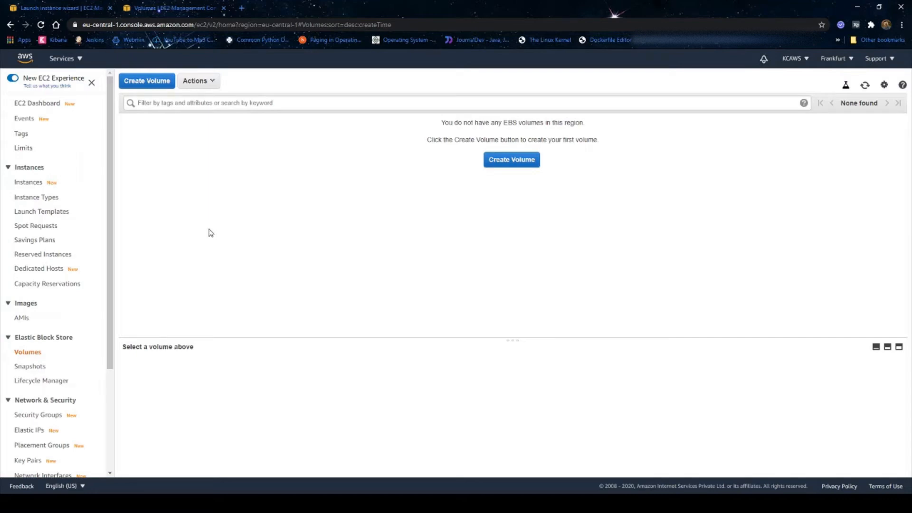
In the launch wizard, limit the images to free tier only and select the 64-bit (x86) Amazon Linux 2 AMI (HVM), SSD Volume Type
click(66, 7)
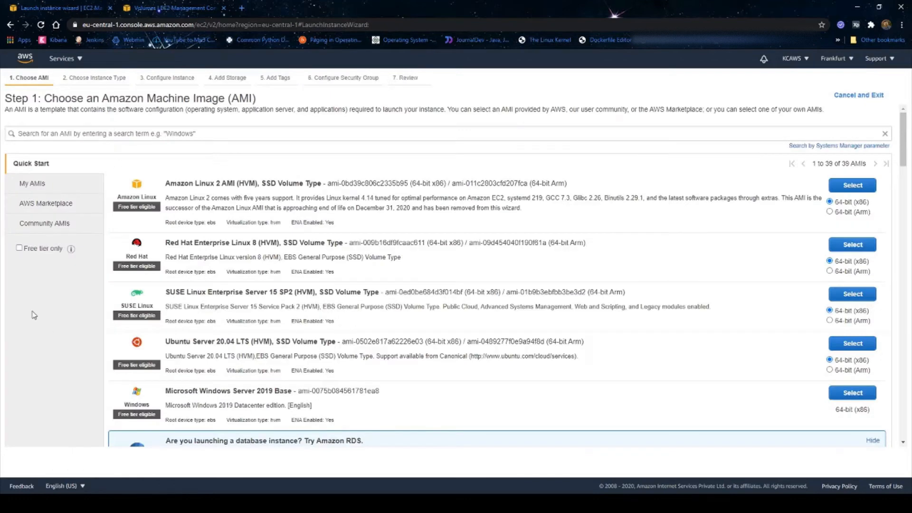
click(19, 248)
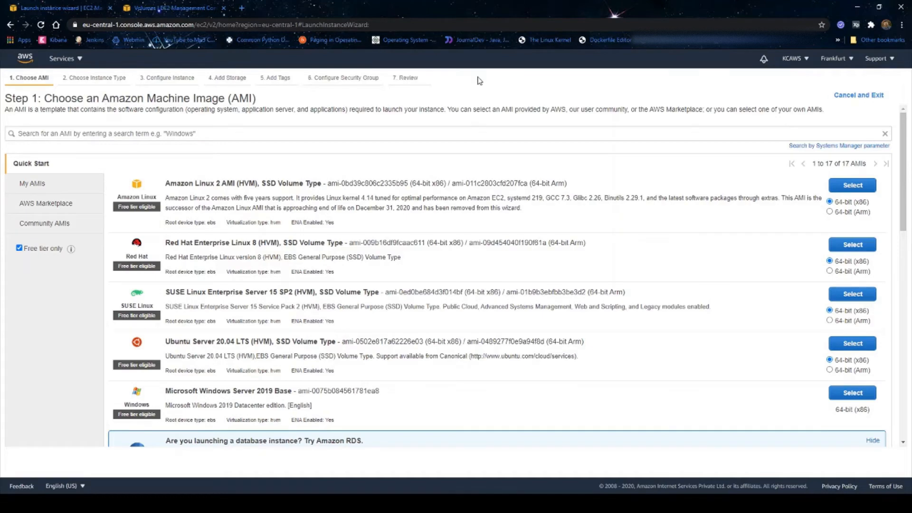
double_click(861, 202)
click(861, 186)
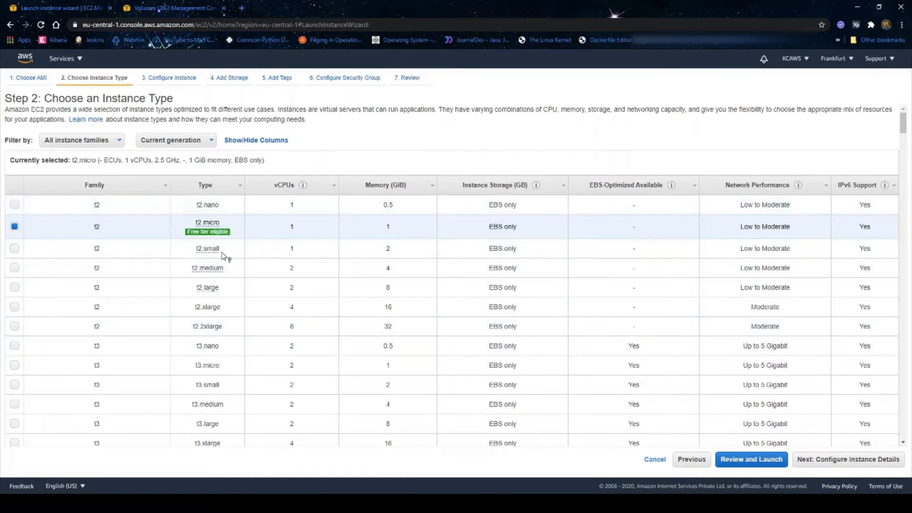
Browse the EC2 instance types list in the second console tab for sizes, network performance and on-demand pricing
click(213, 8)
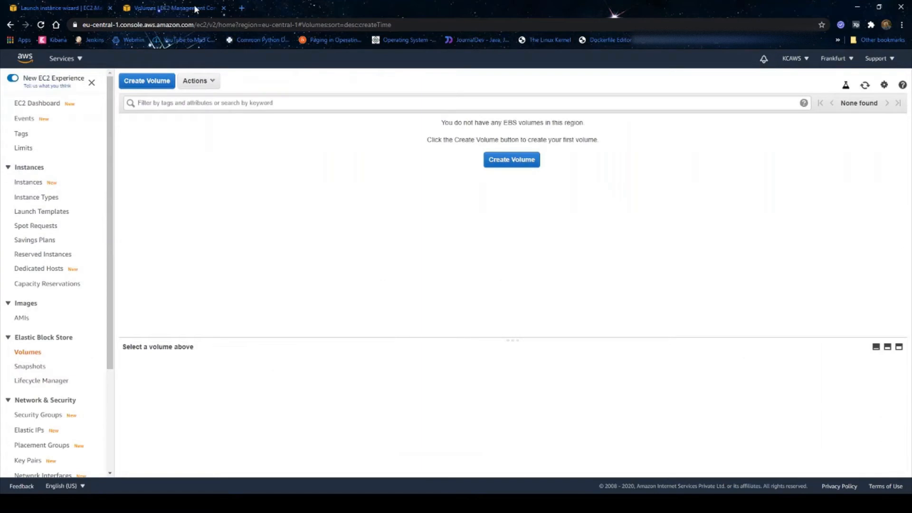
click(24, 199)
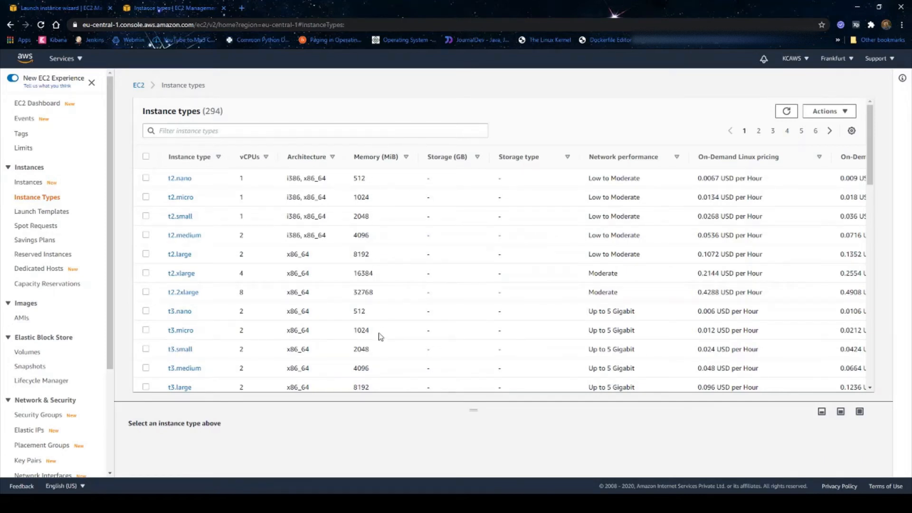
scroll(409, 318, down, 10)
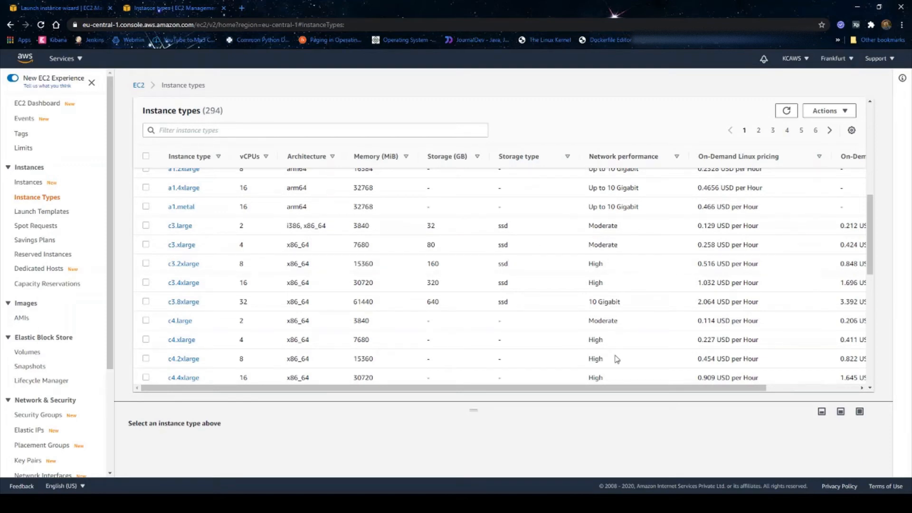
scroll(615, 356, up, 3)
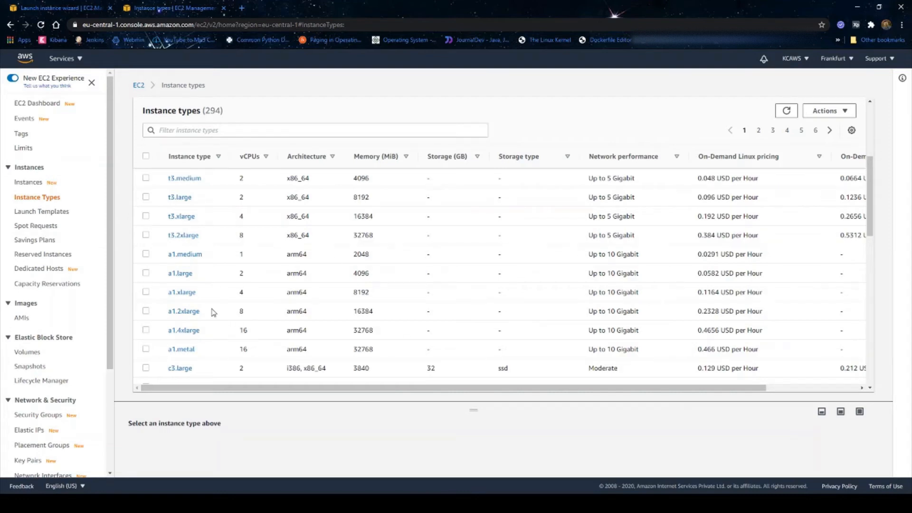
scroll(214, 312, up, 3)
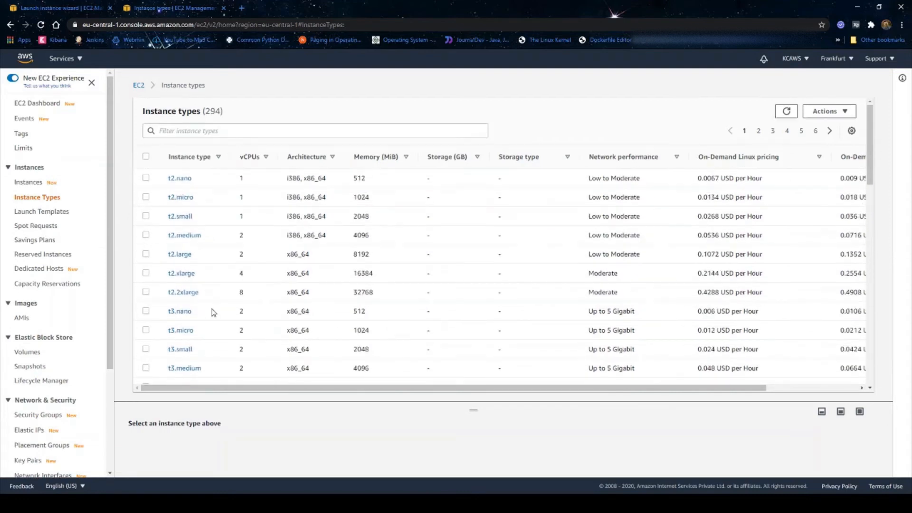
Check the t2.micro type's description in the wizard and its architecture, memory and network performance in the instance types list
click(42, 9)
mouse_move(203, 230)
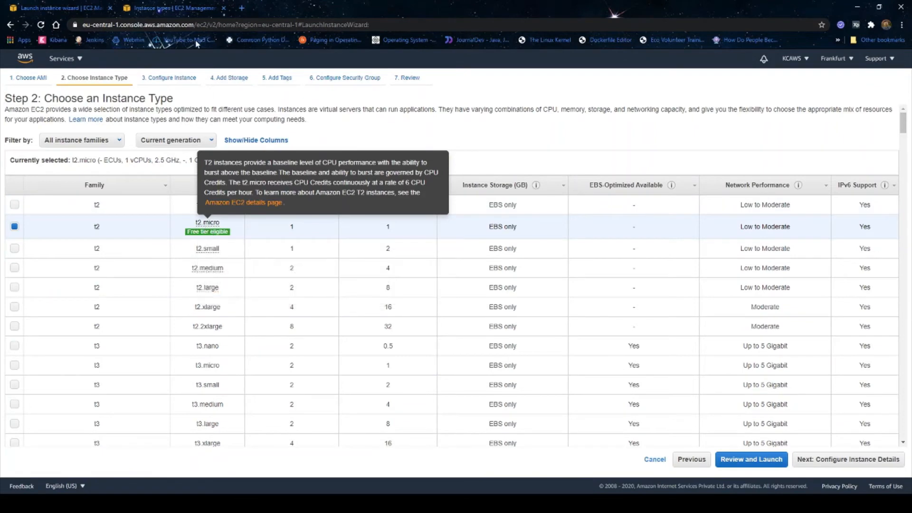
click(190, 10)
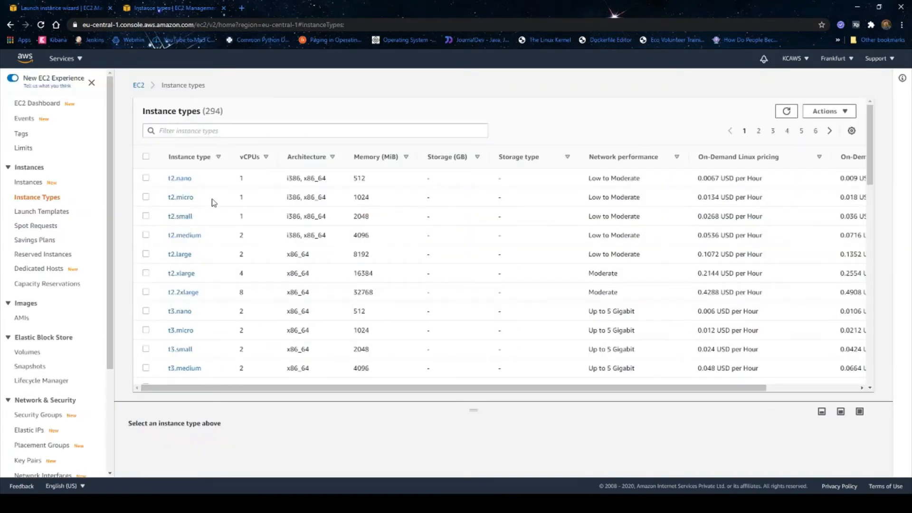
drag(239, 197, 328, 202)
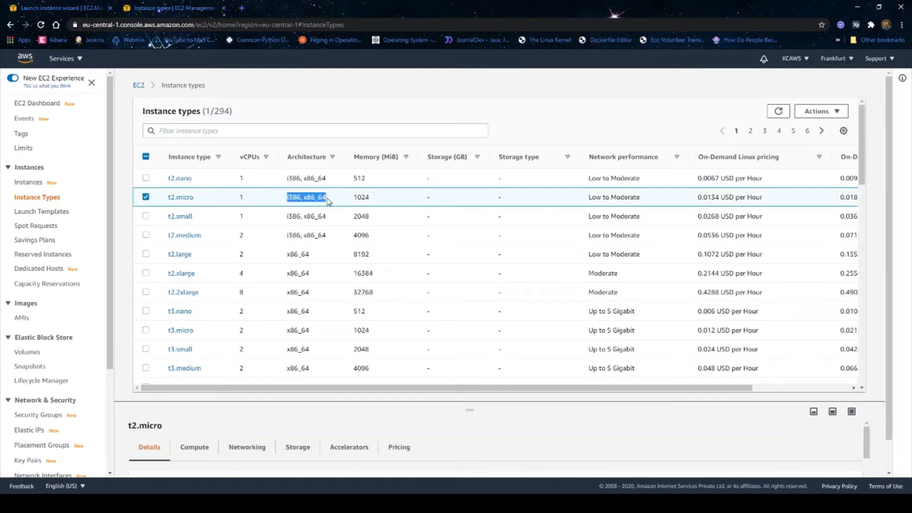
click(328, 202)
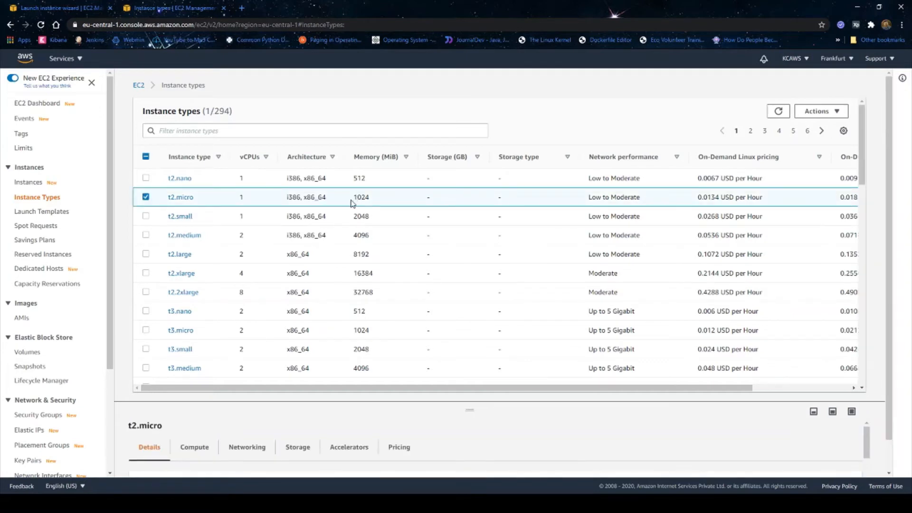
drag(354, 199, 372, 203)
click(611, 199)
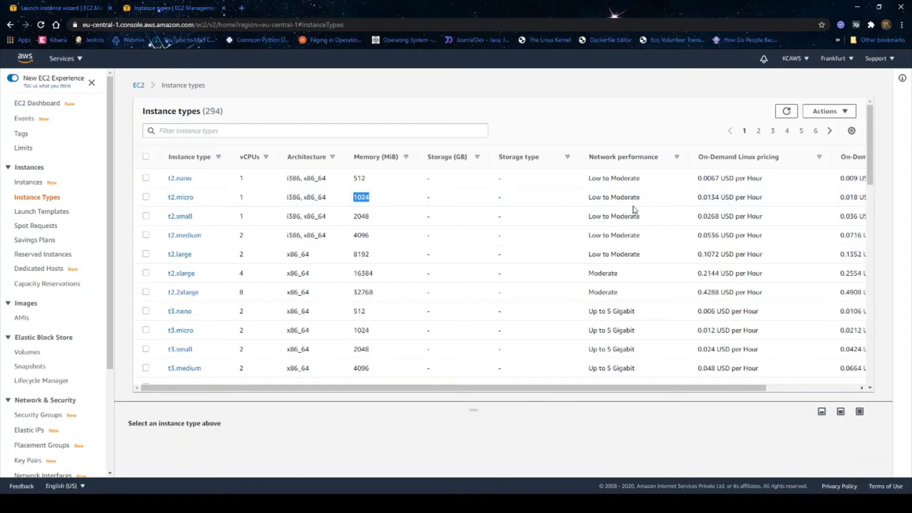
Continue the launch wizard with t2.micro to the instance details and keep the number of instances at 1
click(58, 11)
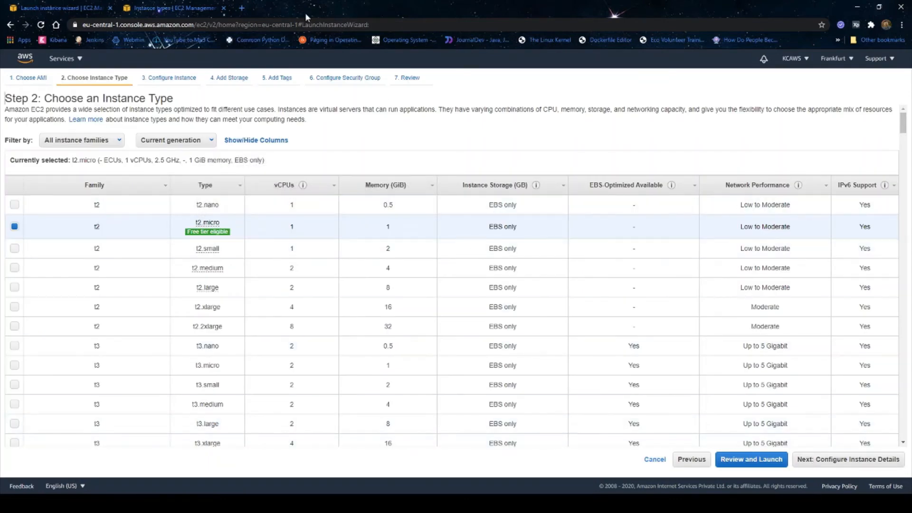
click(172, 78)
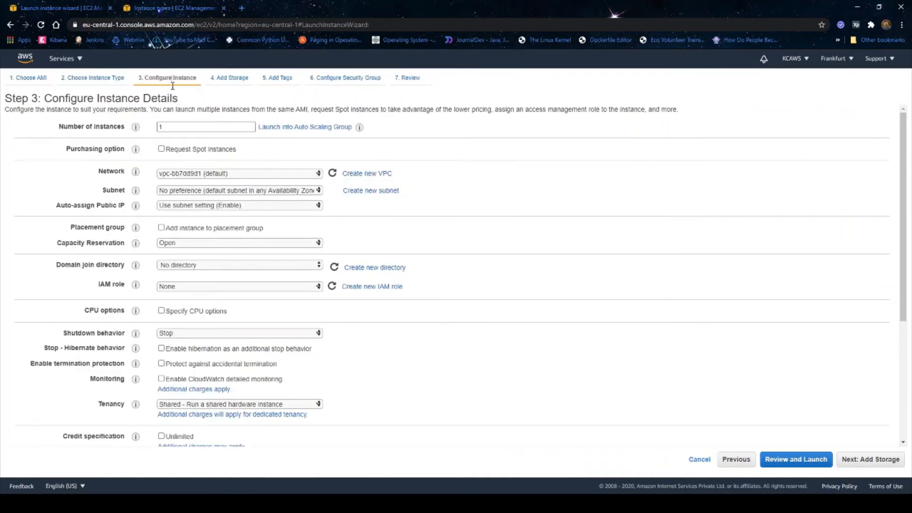
double_click(172, 128)
click(172, 128)
In the storage settings, add and remove a trial EBS volume and set the root volume type to Magnetic (standard)
click(231, 78)
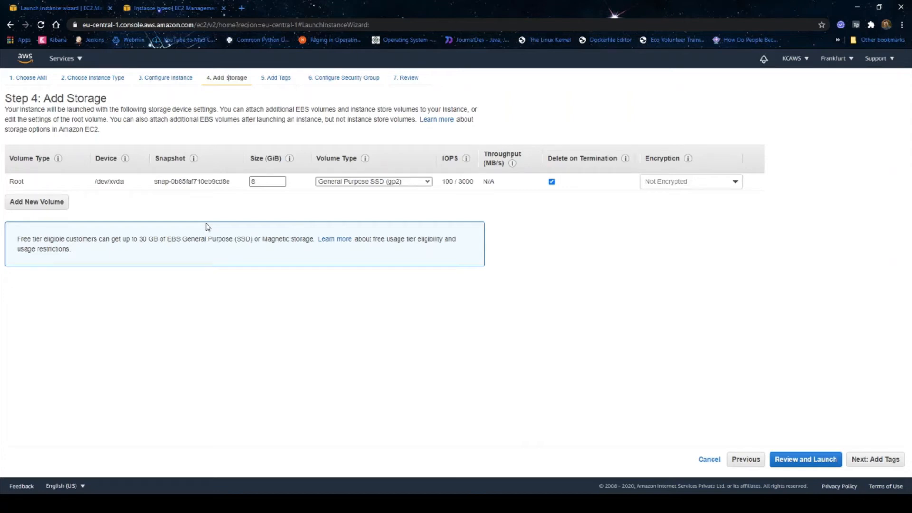
click(59, 202)
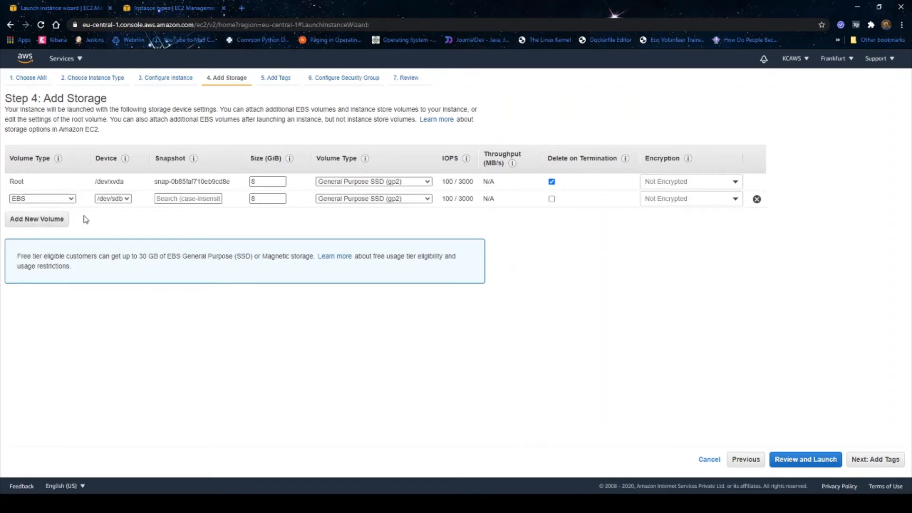
click(757, 200)
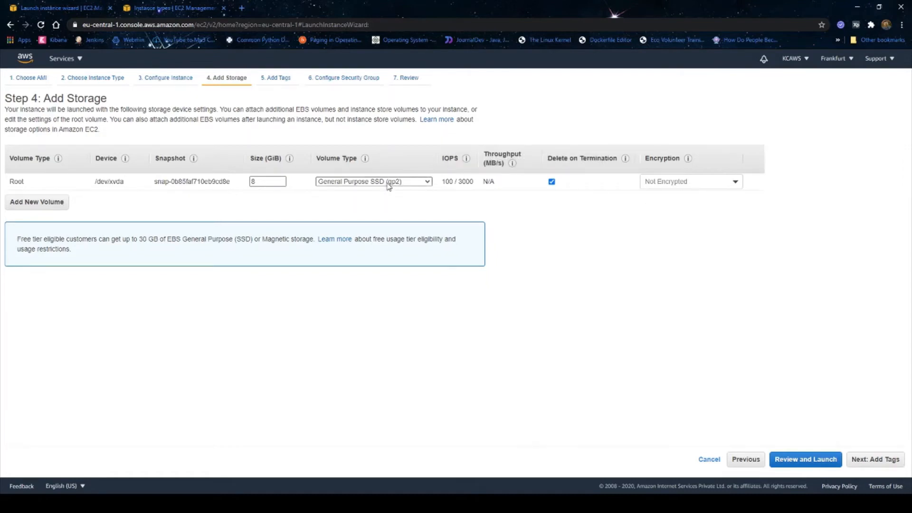
click(382, 217)
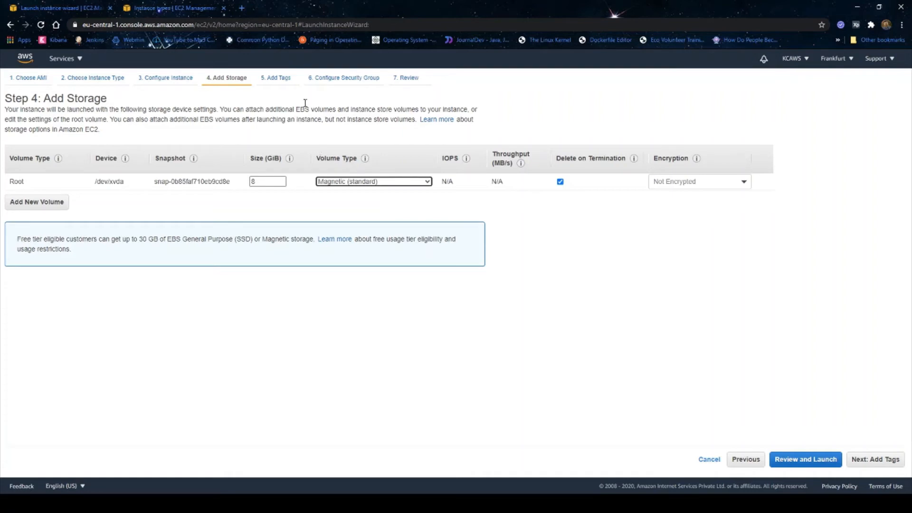
In the new security group's settings, keep the SSH rule type and set its source to Anywhere
click(331, 77)
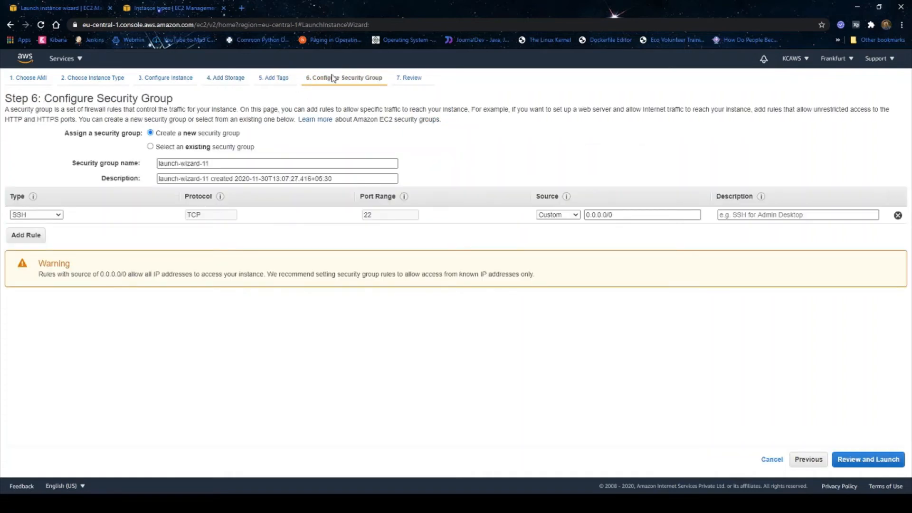
click(36, 215)
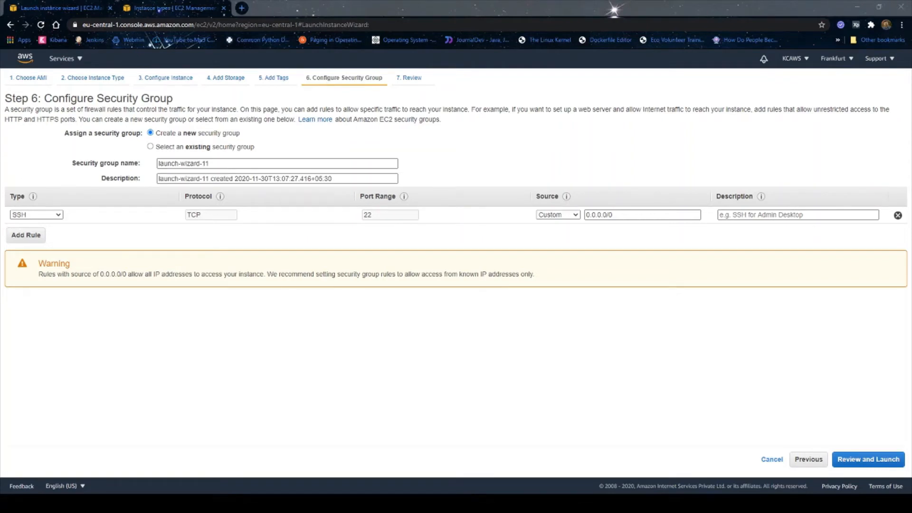
click(91, 471)
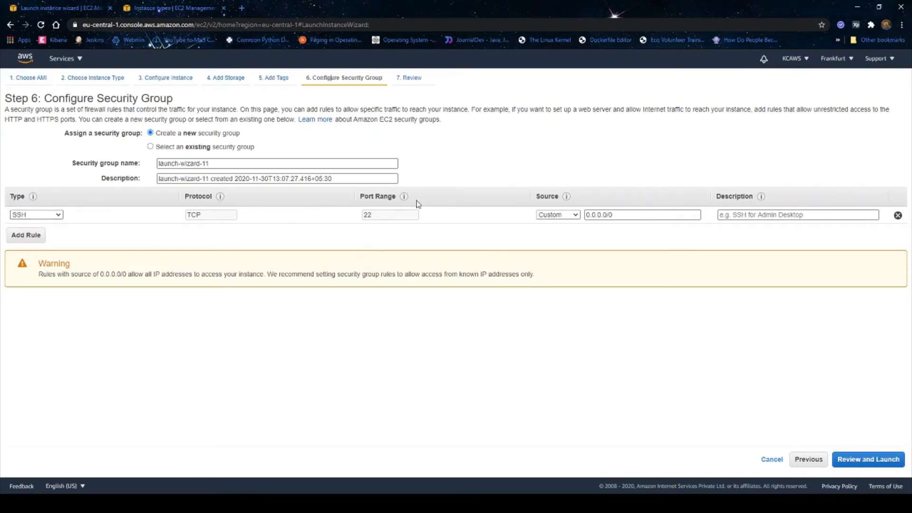
click(568, 216)
click(623, 214)
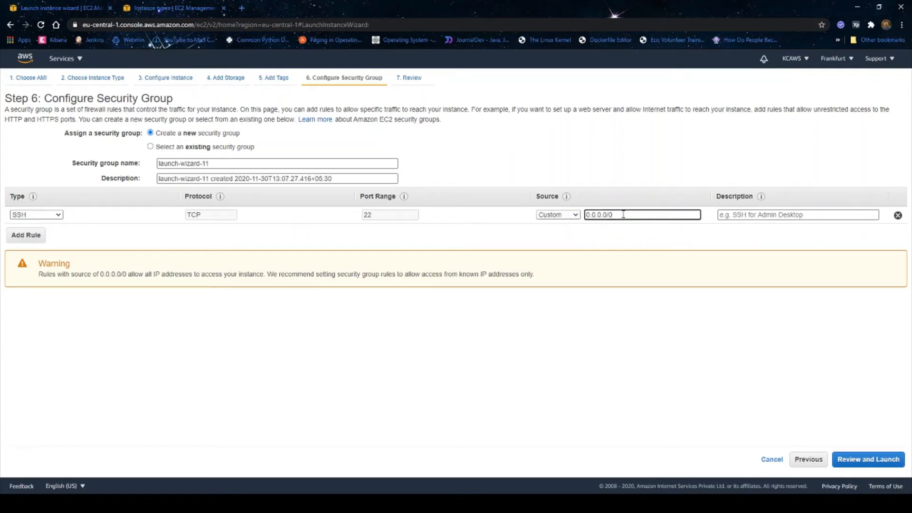
click(571, 216)
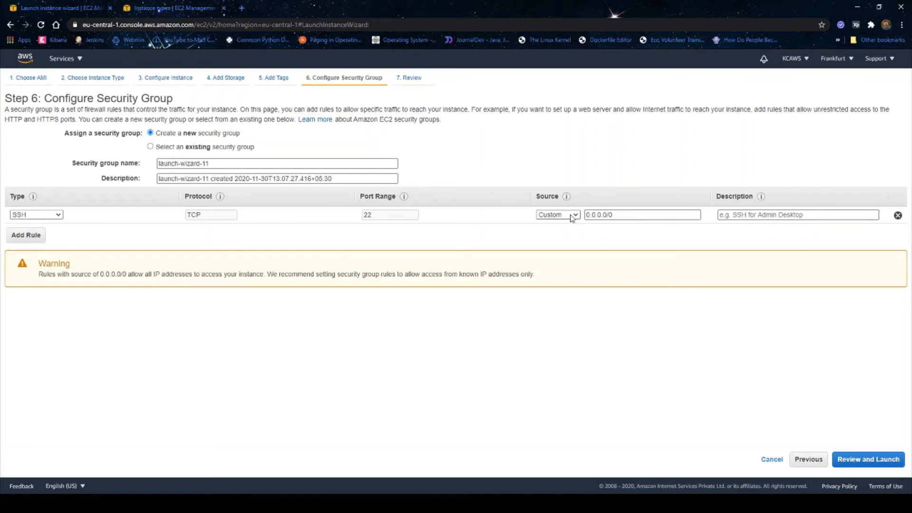
click(565, 231)
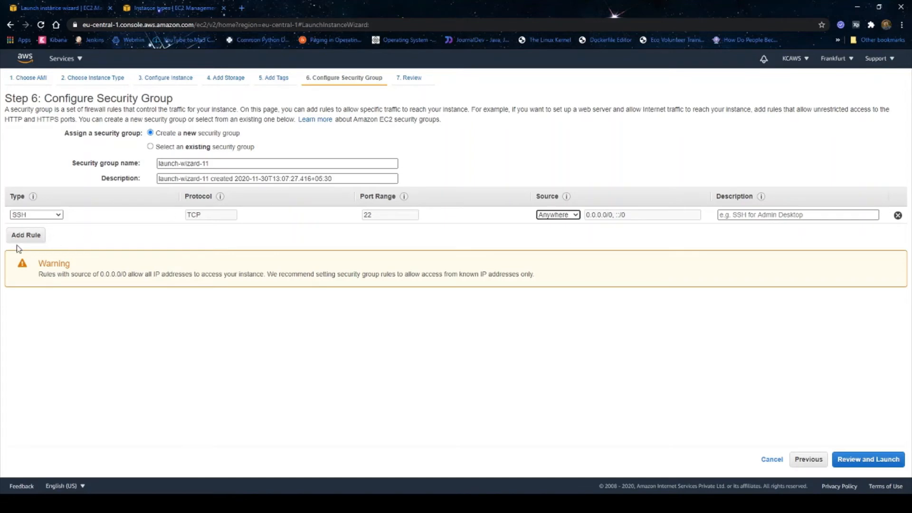
Add a second security group rule of type SMB with its source set to Anywhere
click(27, 236)
click(44, 234)
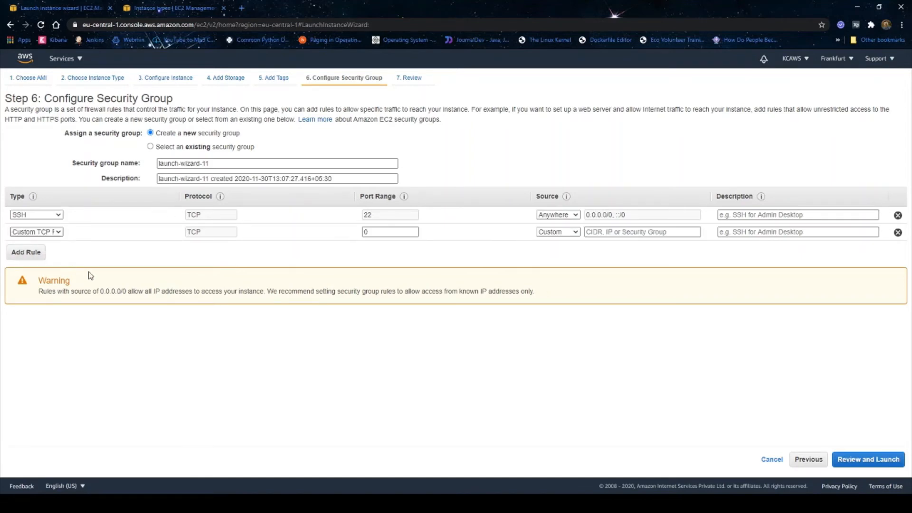
click(24, 291)
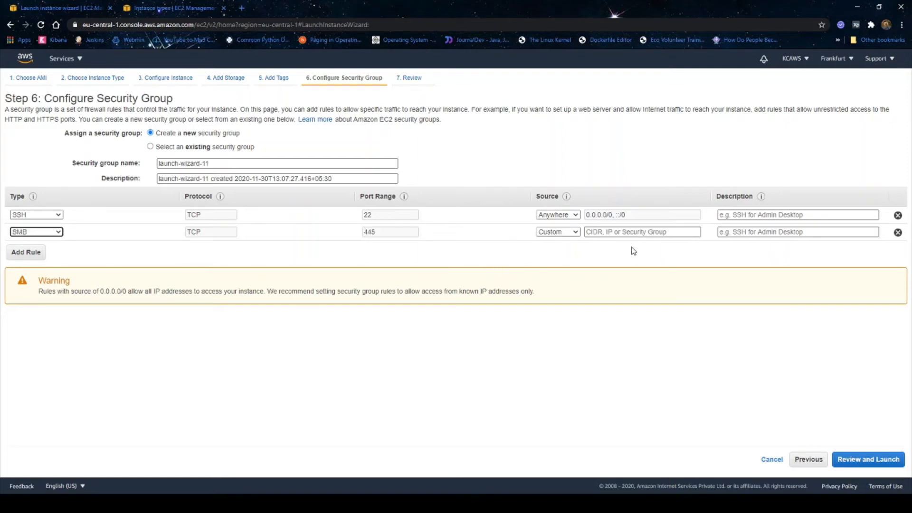
click(575, 233)
click(566, 252)
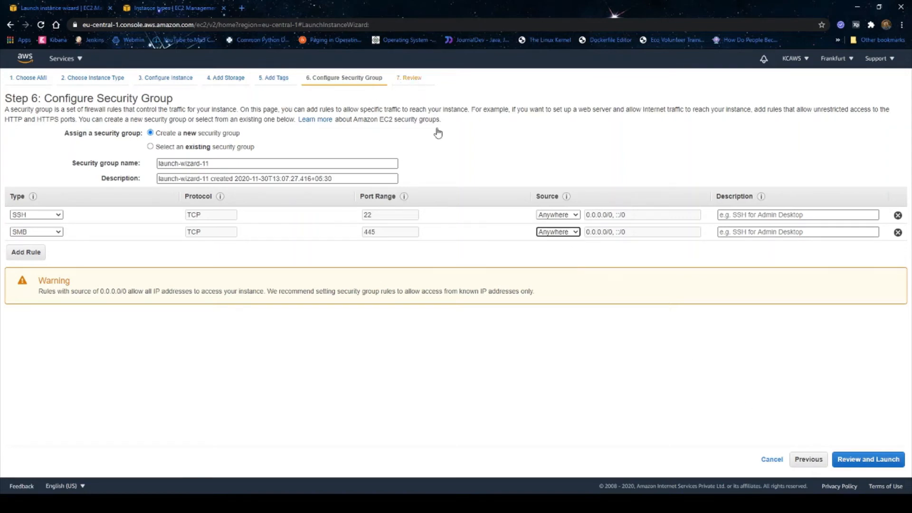
Proceed to the launch review, continuing with Magnetic as the boot volume for this instance
click(858, 461)
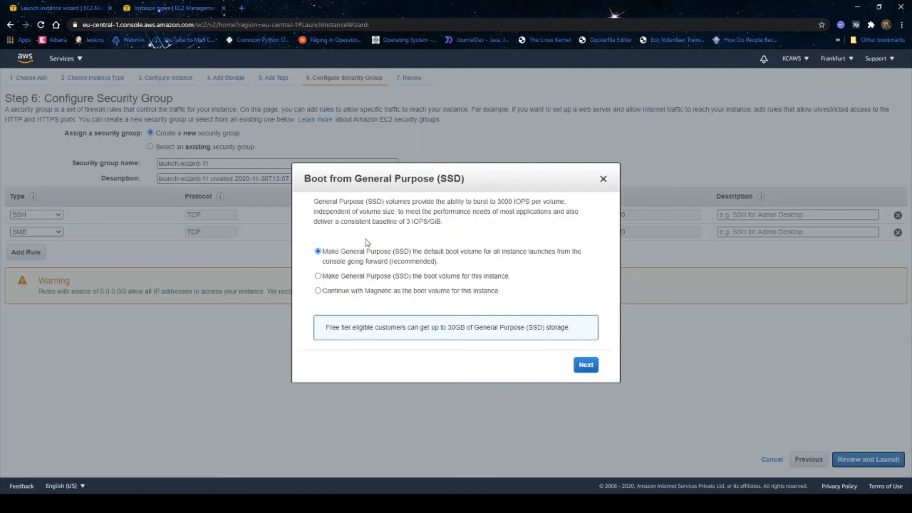
click(350, 293)
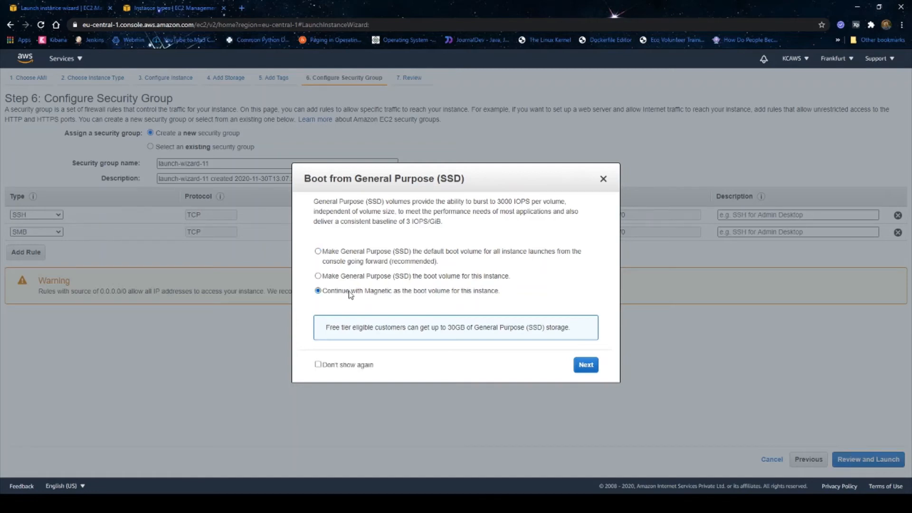
click(585, 366)
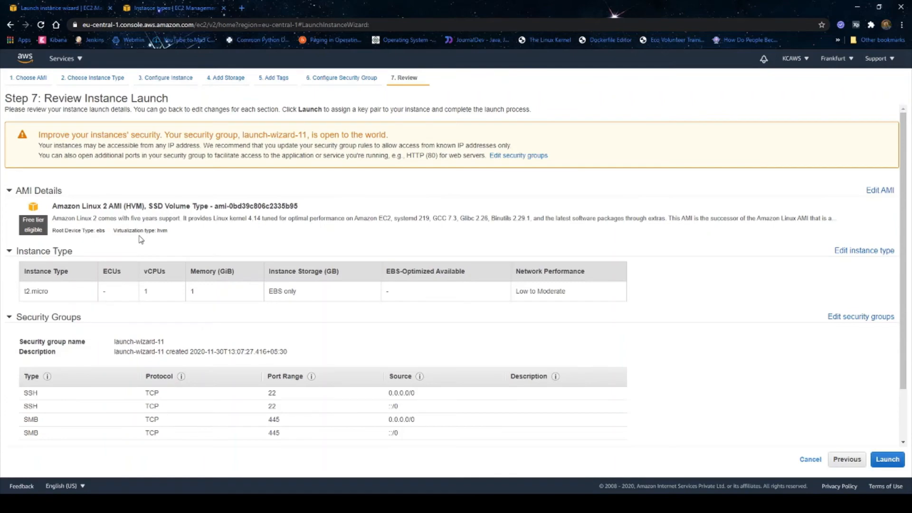
Review the AMI, instance type, vCPU and memory details, and the security group rules in the launch summary
scroll(352, 332, down, 1)
scroll(353, 332, down, 1)
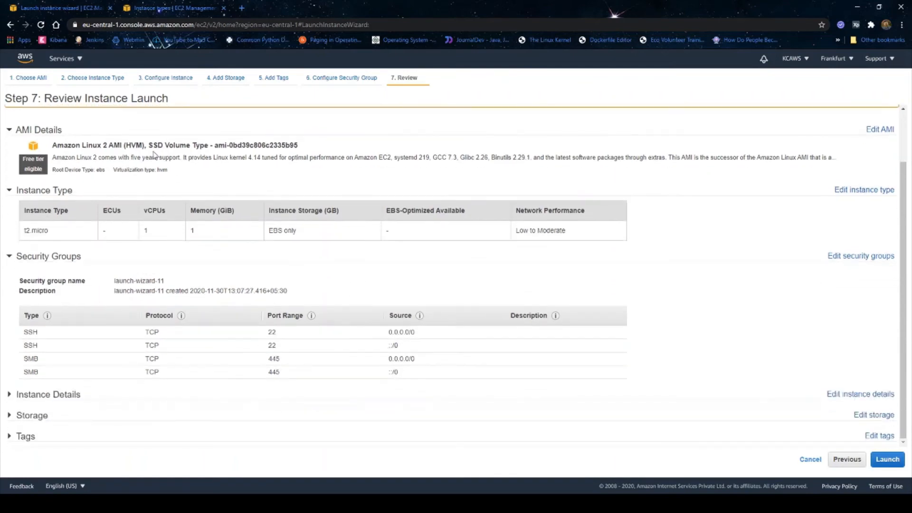
scroll(86, 380, up, 1)
scroll(87, 381, up, 1)
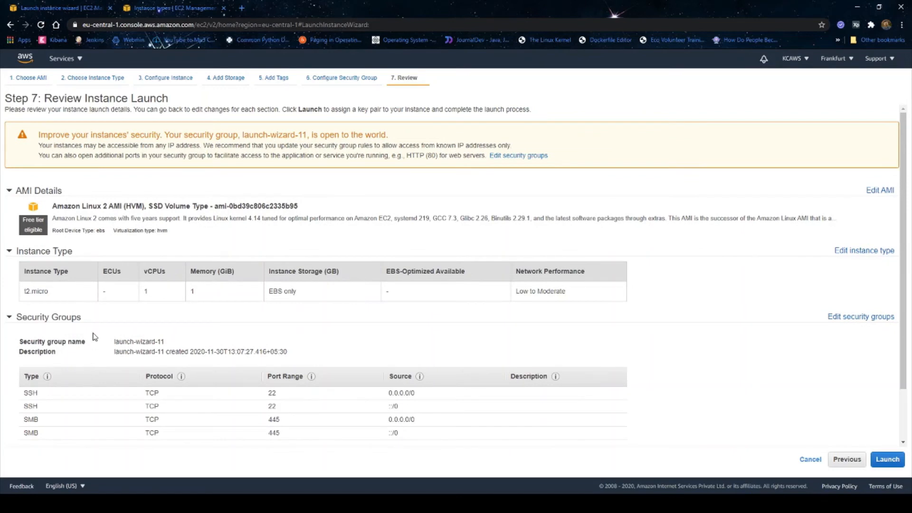
drag(53, 211, 307, 202)
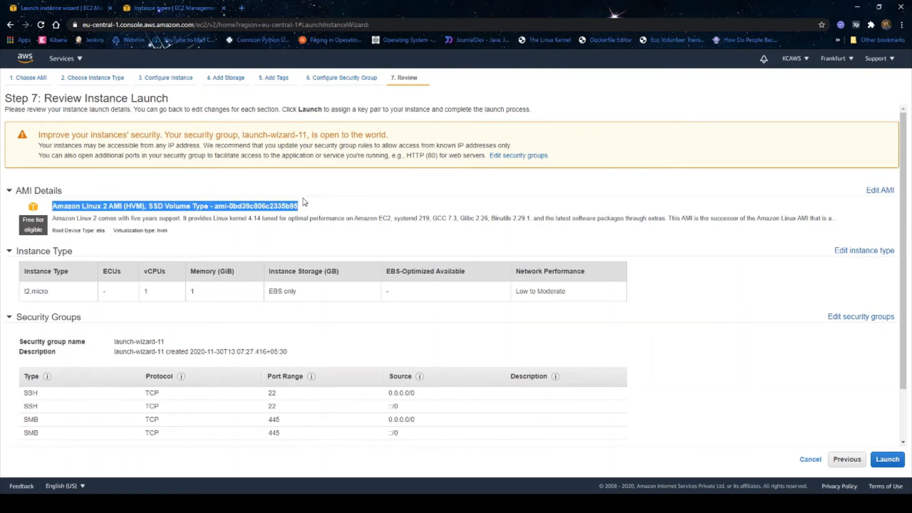
click(359, 211)
drag(49, 293, 29, 293)
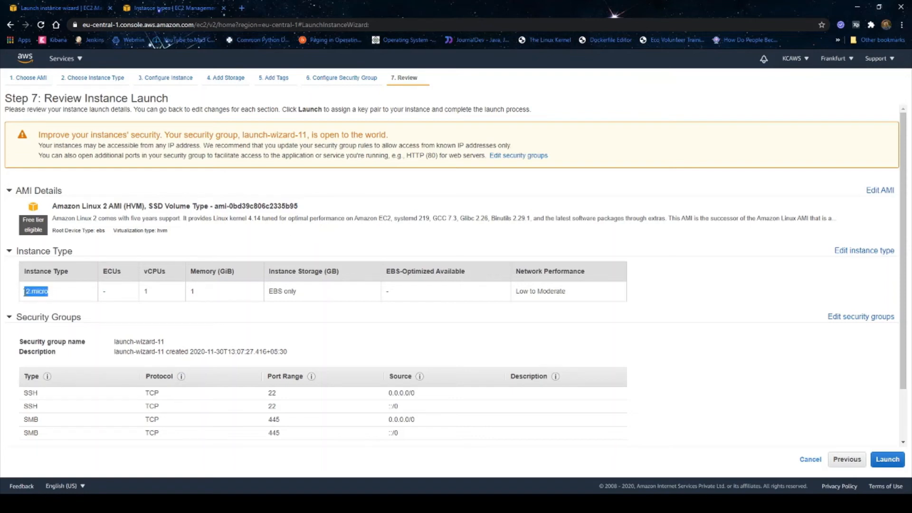
click(148, 328)
double_click(194, 292)
double_click(145, 291)
click(271, 335)
scroll(271, 333, down, 2)
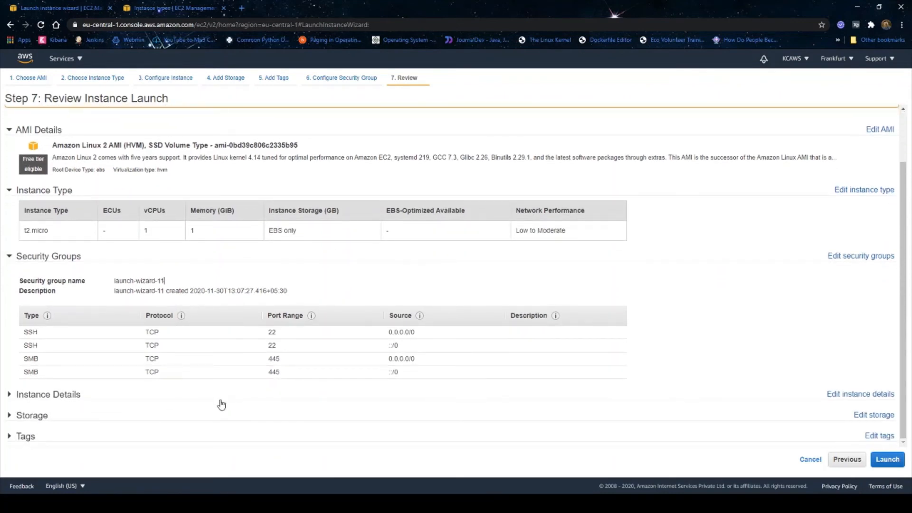
Expand and check the instance details and storage sections of the launch summary
click(41, 395)
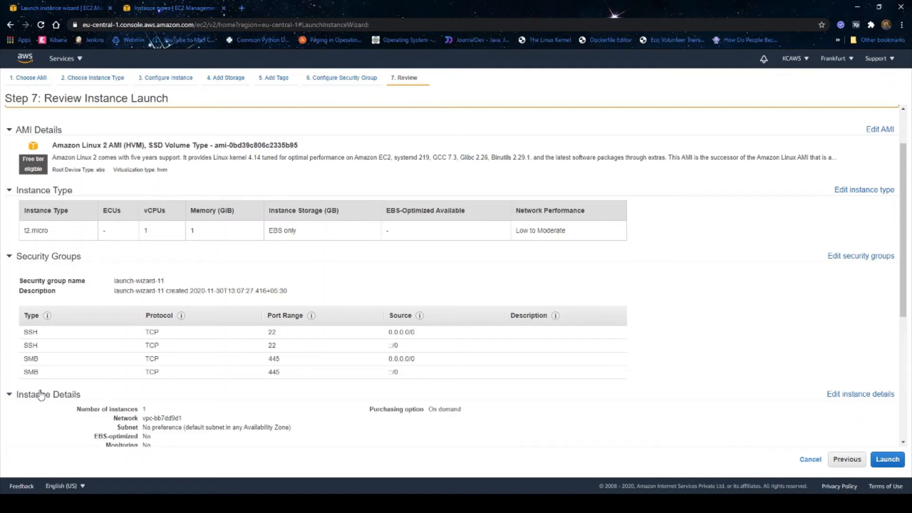
scroll(167, 228, down, 4)
double_click(144, 219)
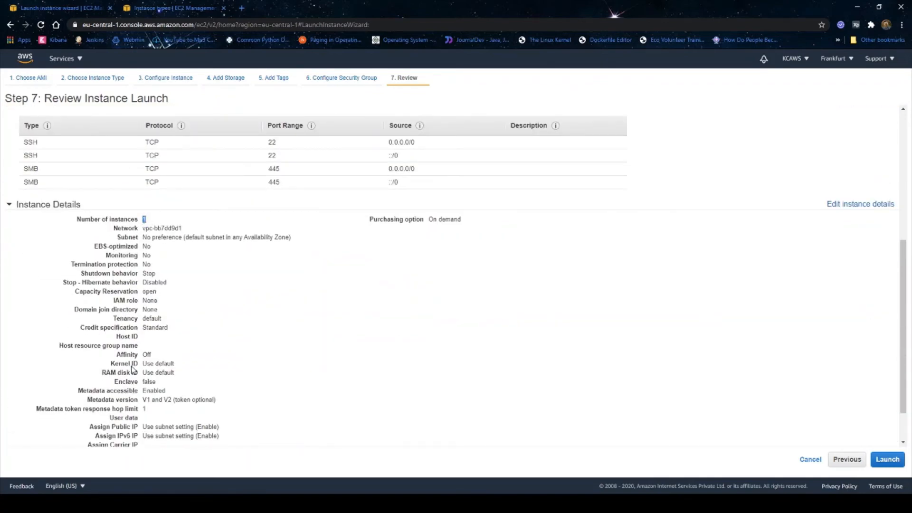
scroll(133, 370, down, 1)
click(37, 416)
scroll(62, 418, down, 1)
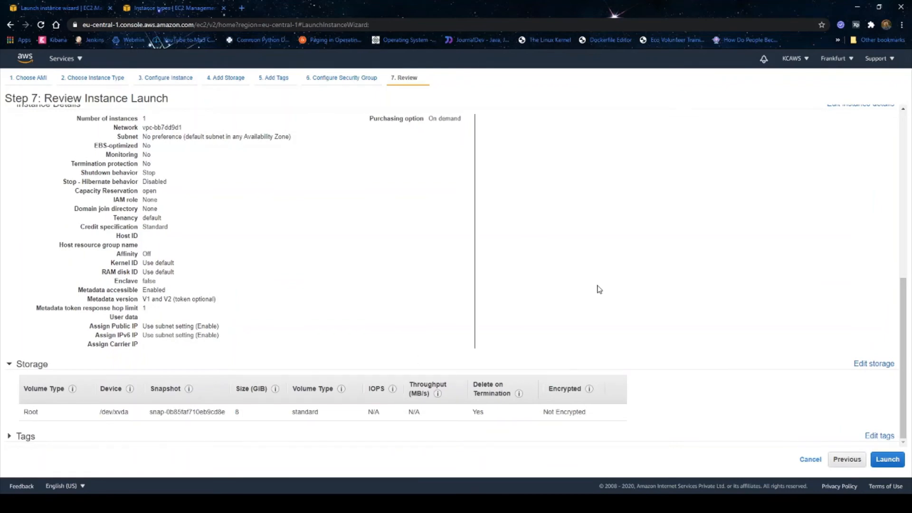
scroll(599, 289, up, 1)
scroll(599, 290, up, 6)
Create and download a new key pair named Today_AWS_EC2_Key and launch the instance with it
click(889, 460)
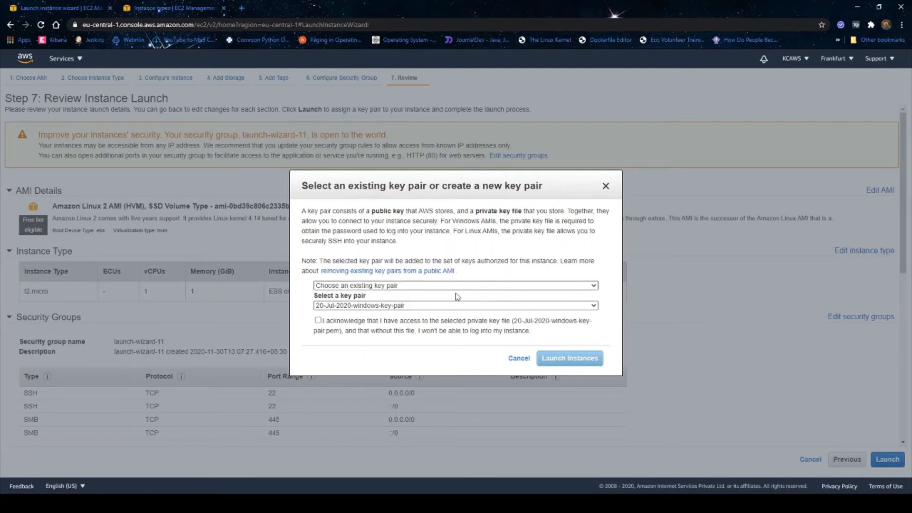
click(437, 307)
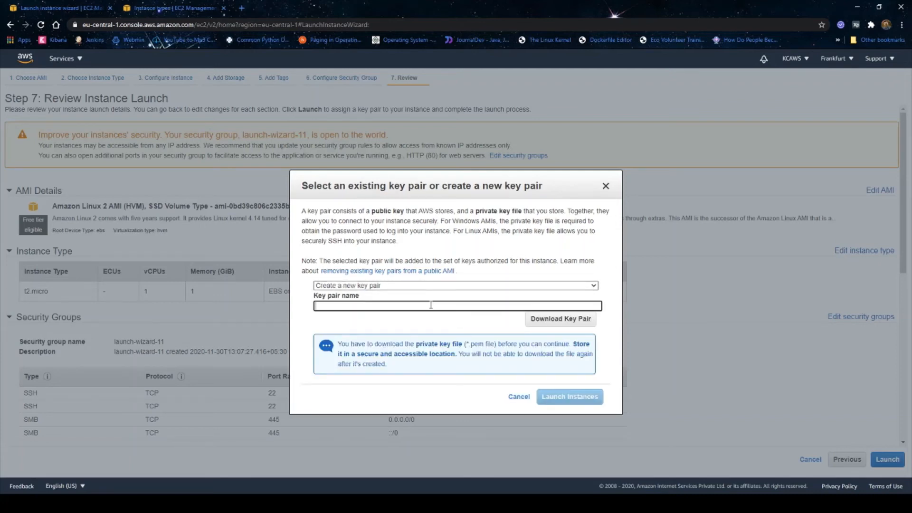
text(Today_AWS_EC2_Key)
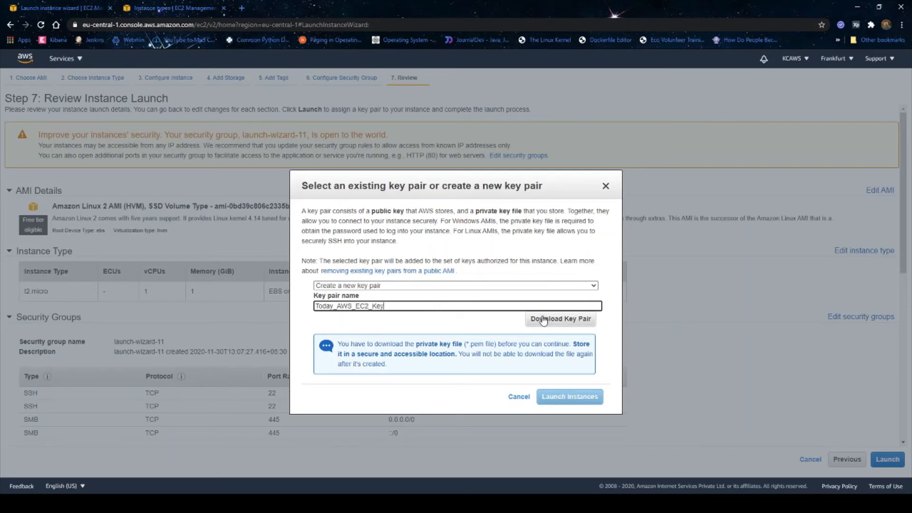
click(544, 319)
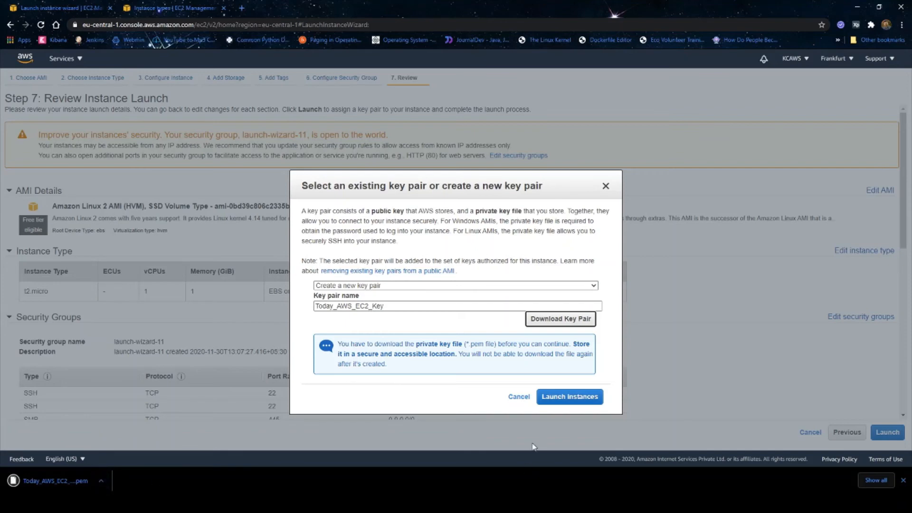
click(562, 404)
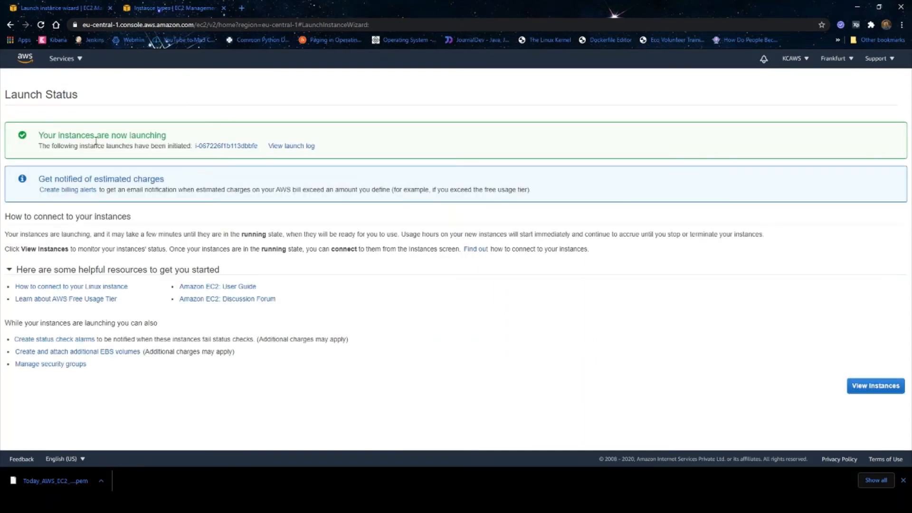
Check the newly launched instance in the instances list and open its summary page
click(224, 146)
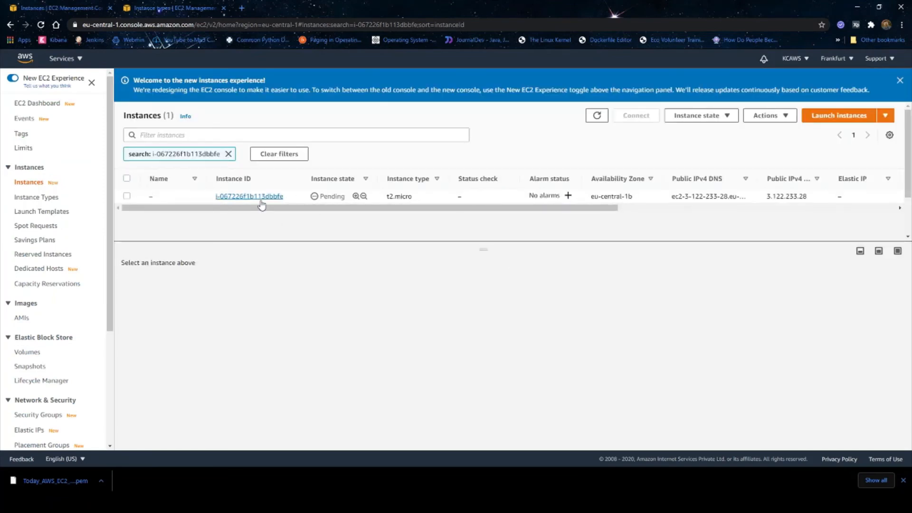
click(27, 355)
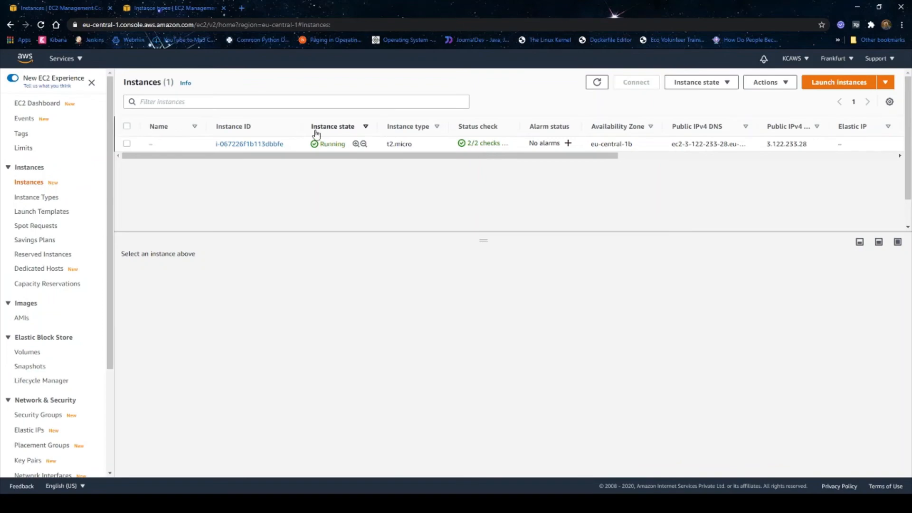
click(235, 144)
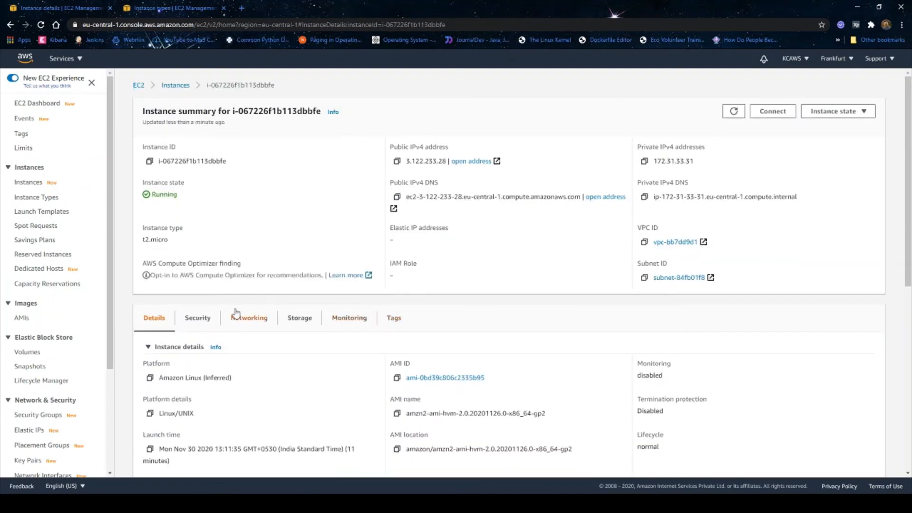
Examine the instance's public IPv4 address, public IPv4 DNS name and private IPv4 address in its summary
scroll(318, 397, down, 4)
scroll(318, 397, up, 4)
drag(407, 162, 447, 161)
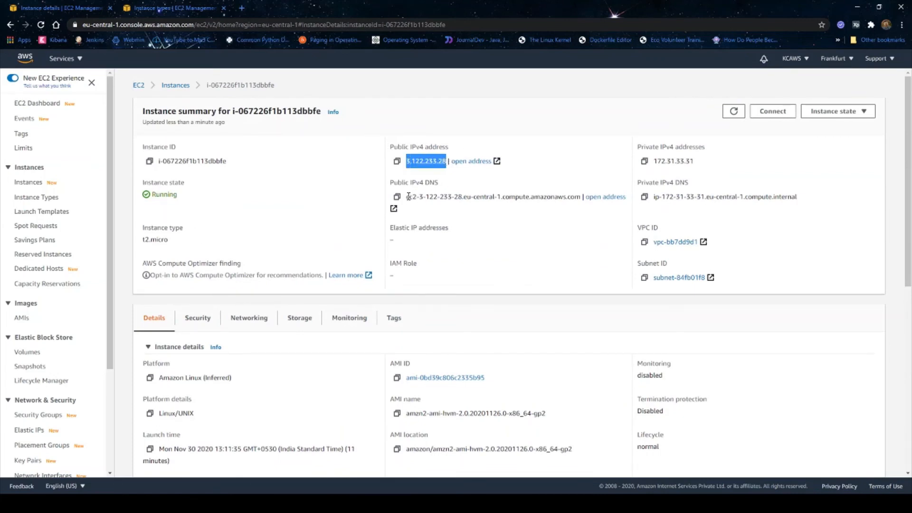
drag(407, 196, 521, 199)
drag(598, 199, 583, 200)
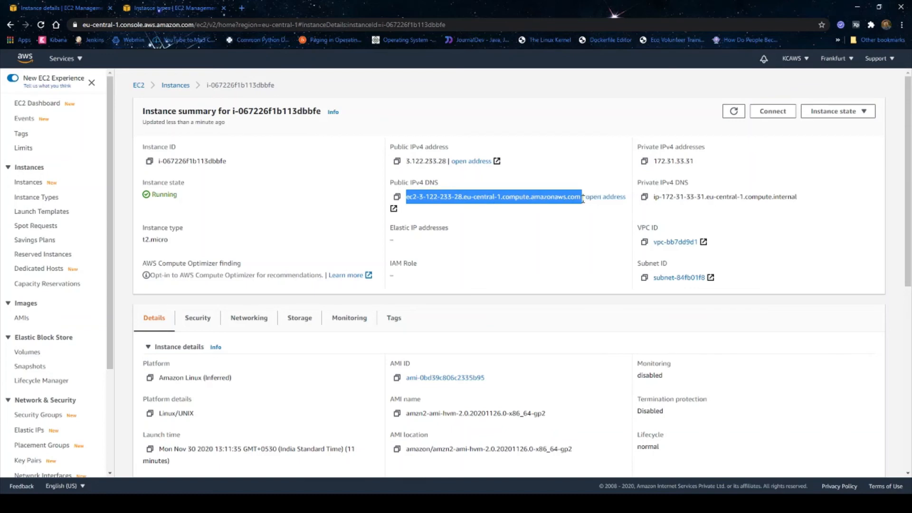
click(580, 255)
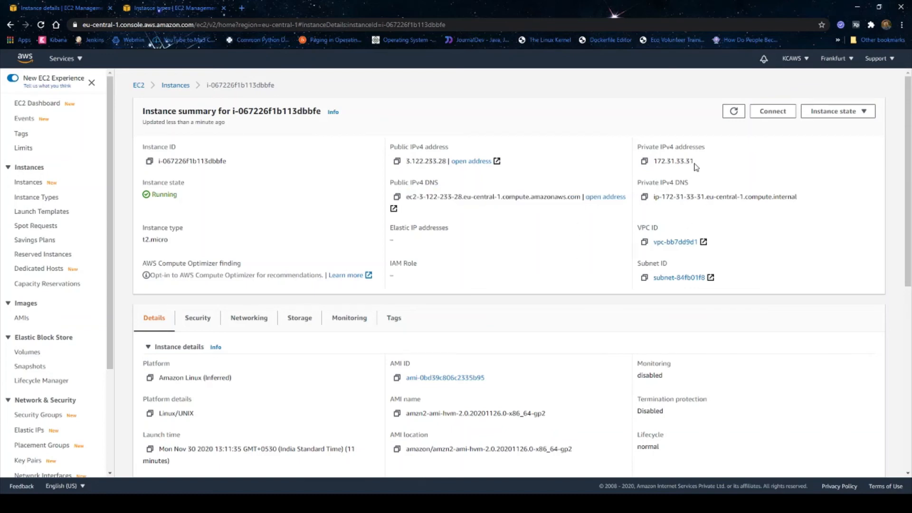
drag(695, 162, 654, 161)
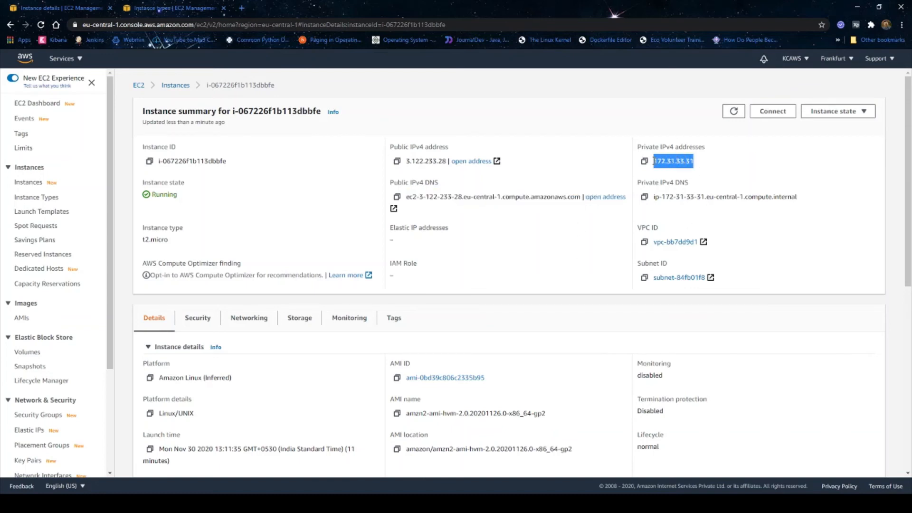
click(736, 171)
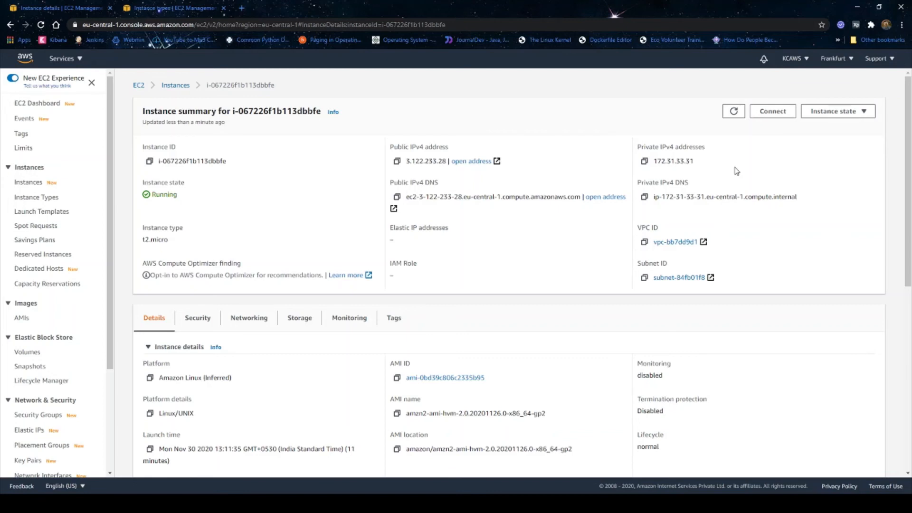
Examine the instance's platform, launch time, AMI name, key pair name and remaining details
scroll(271, 405, down, 2)
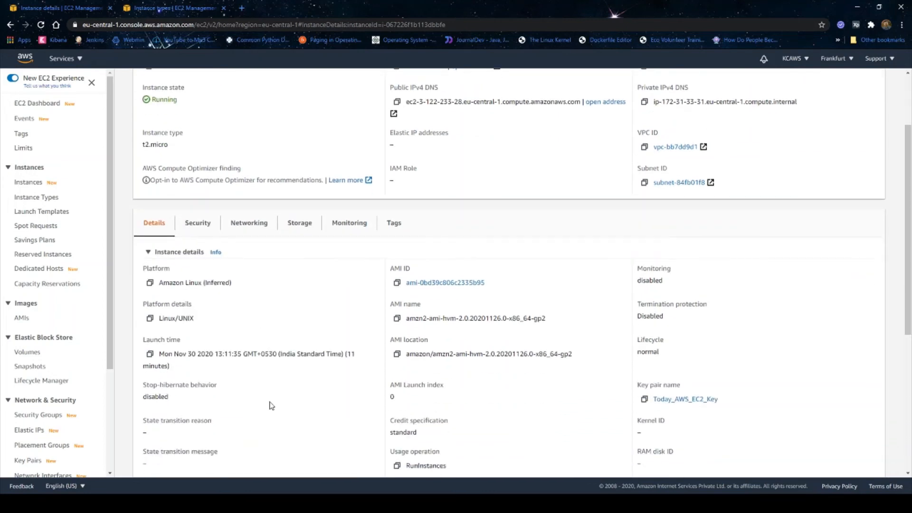
drag(232, 284, 157, 286)
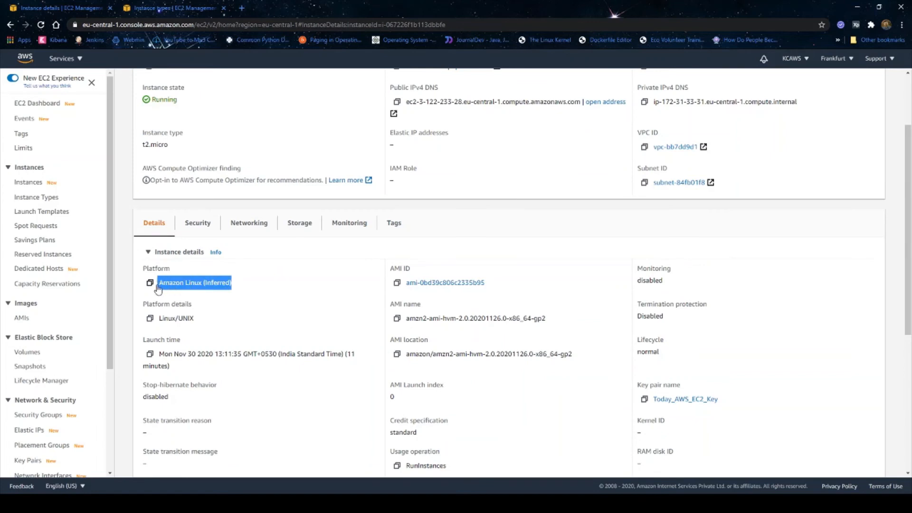
drag(194, 319, 160, 318)
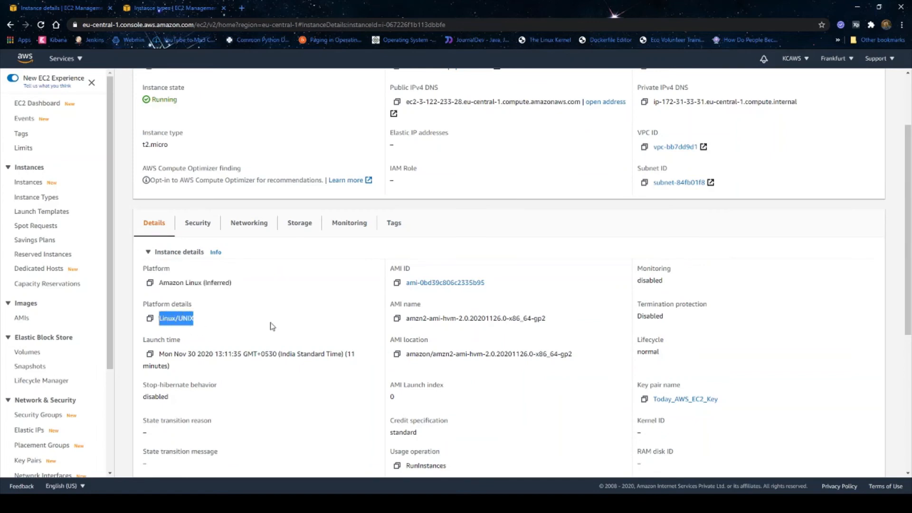
click(349, 356)
drag(160, 355, 326, 357)
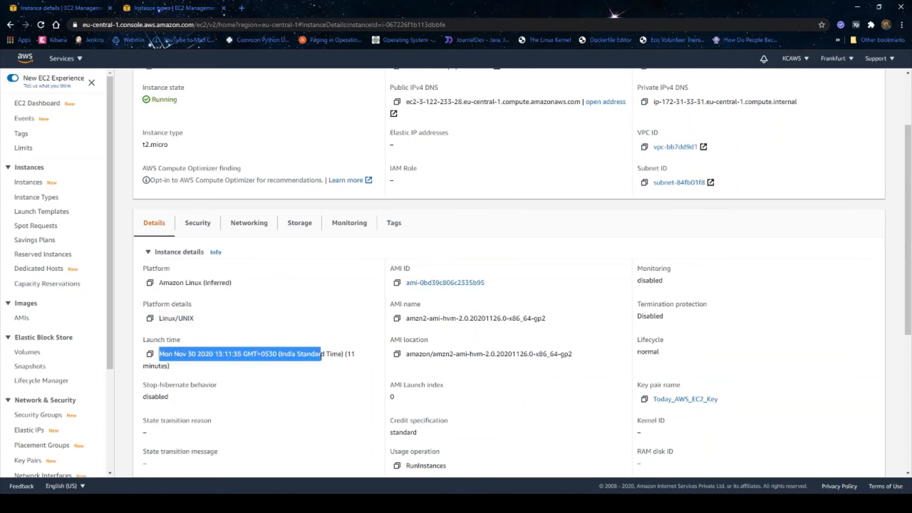
click(482, 371)
drag(408, 318, 556, 314)
click(589, 316)
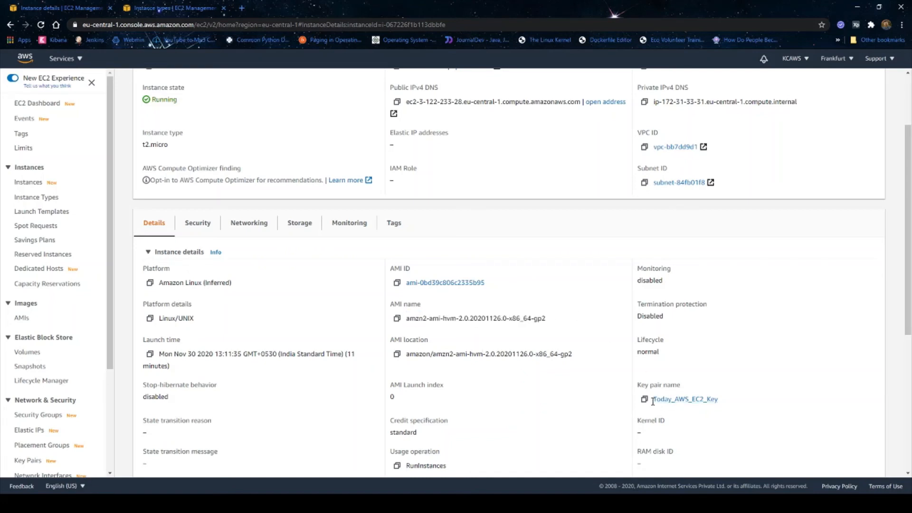
drag(654, 400, 737, 402)
click(745, 362)
scroll(745, 363, down, 5)
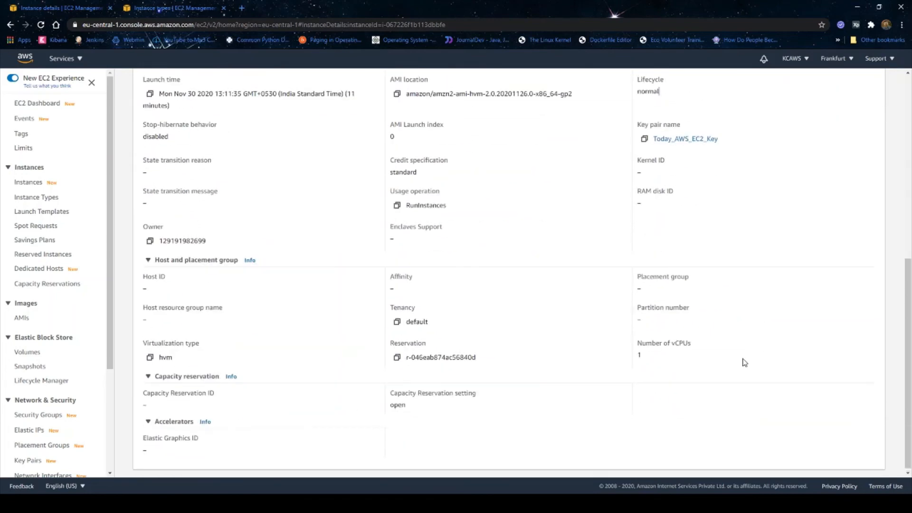
scroll(745, 363, up, 7)
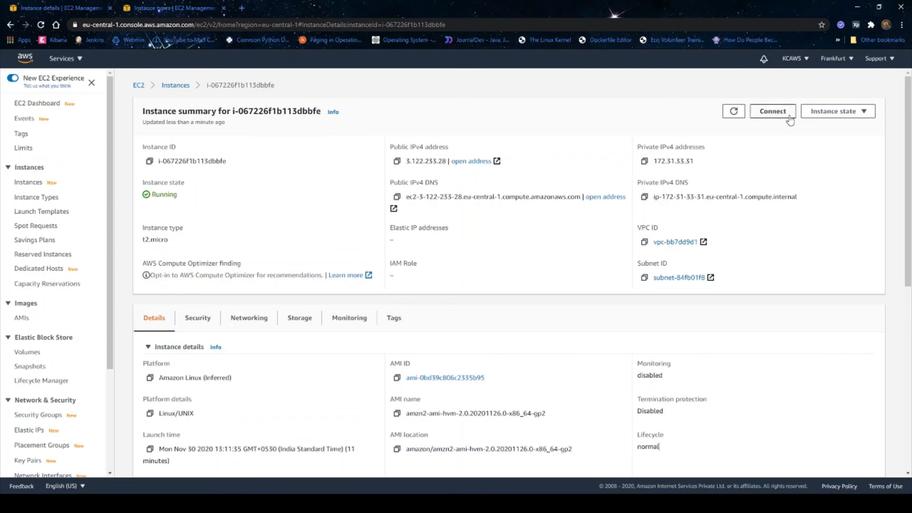
View the instance's SSH client connection instructions and its EBS volume, ending back in the instances list
click(773, 111)
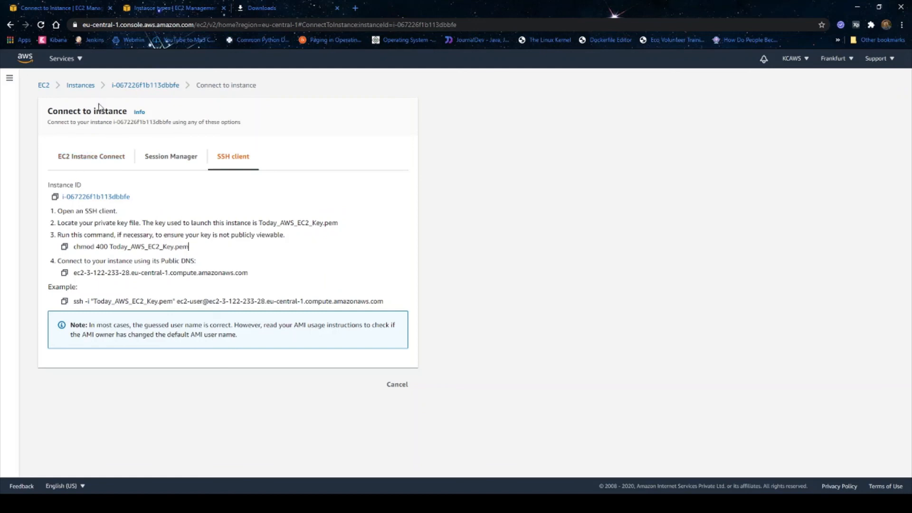
click(142, 86)
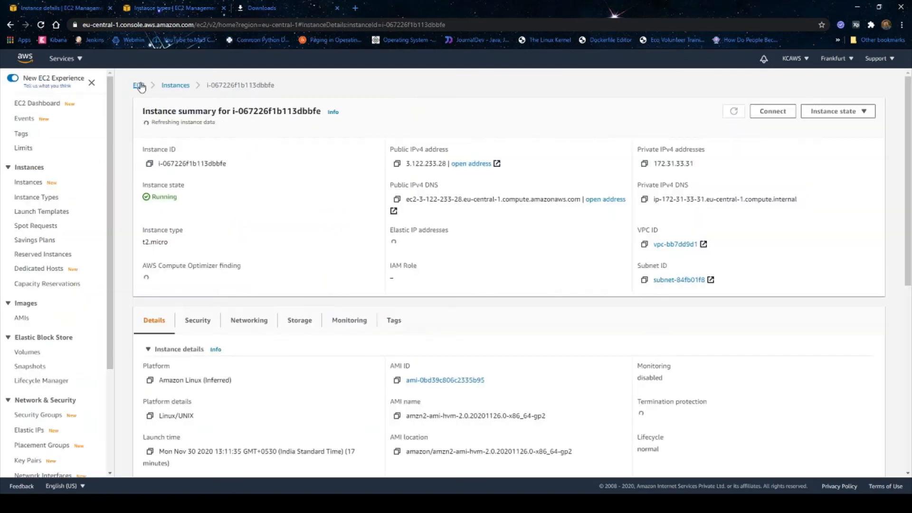
click(30, 353)
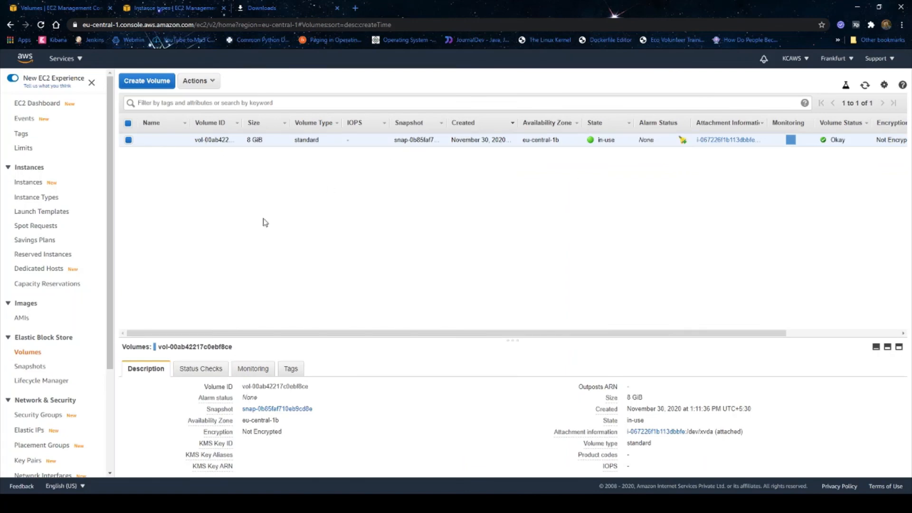
click(29, 183)
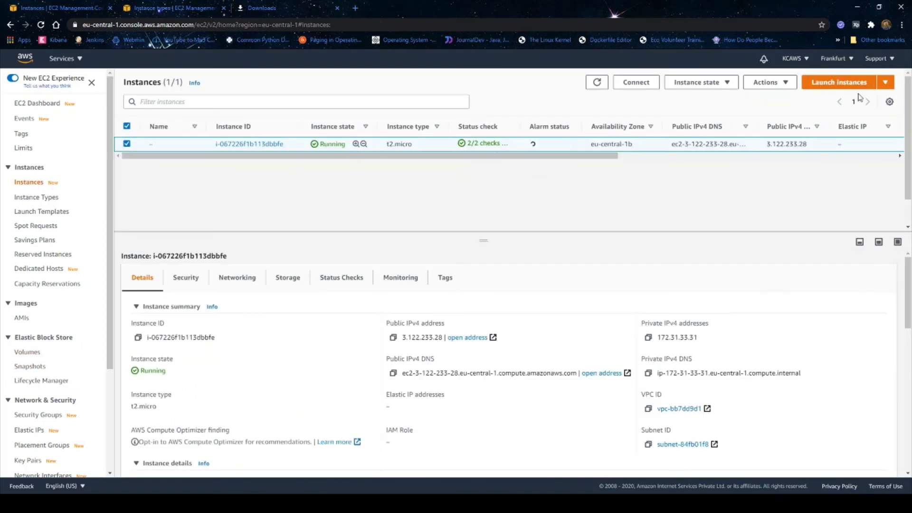
Terminate the running t2.micro instance from its summary page and confirm the termination
click(234, 144)
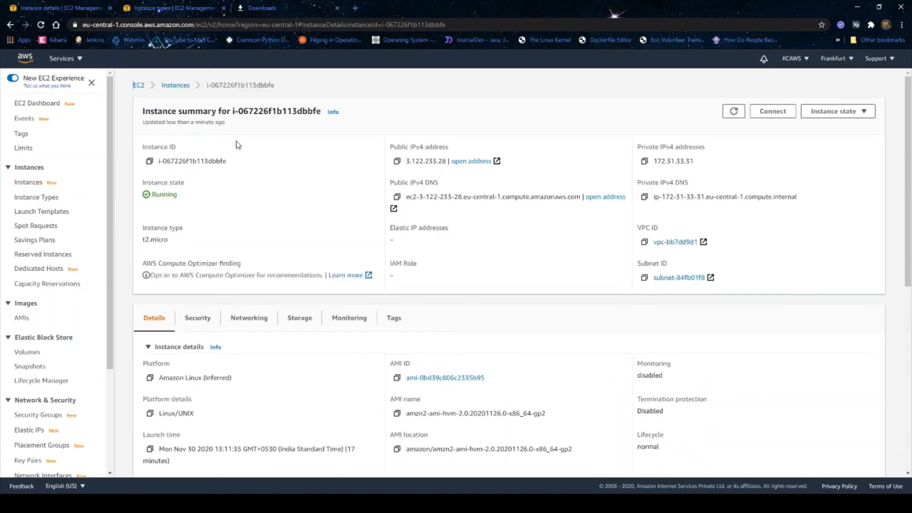
click(860, 111)
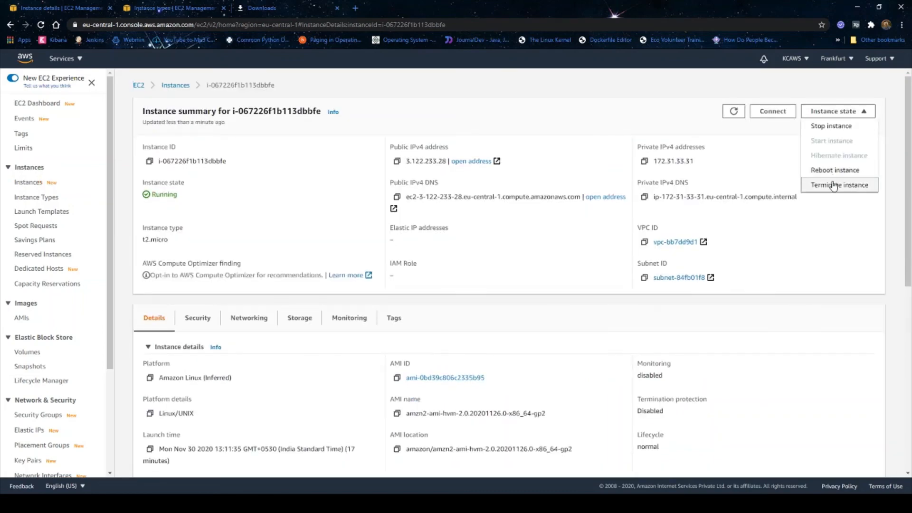
click(835, 185)
click(620, 324)
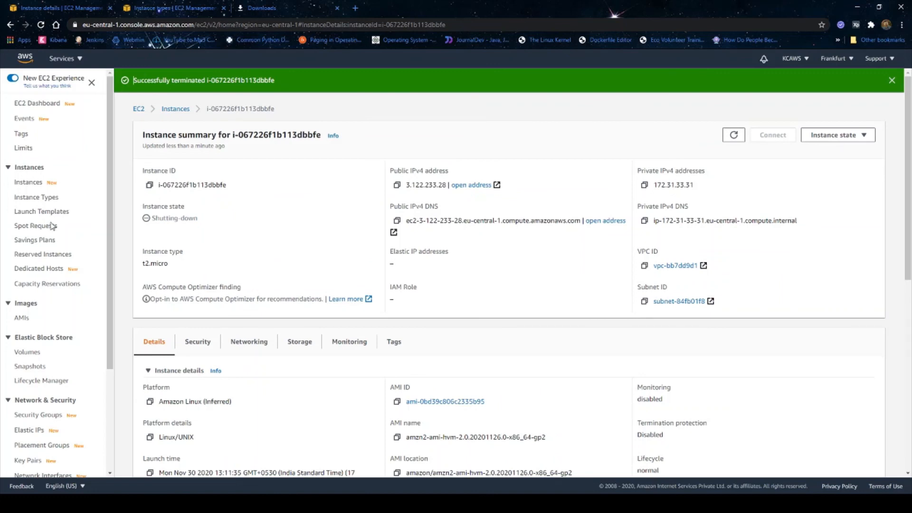
Check the EBS volumes list and the instances list for the terminated instance and its volume, ending on the EC2 dashboard
click(26, 353)
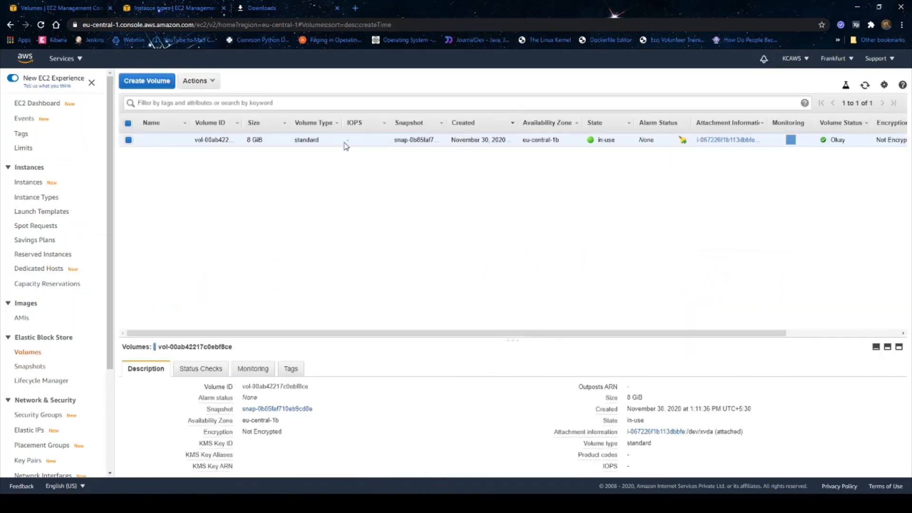
click(29, 181)
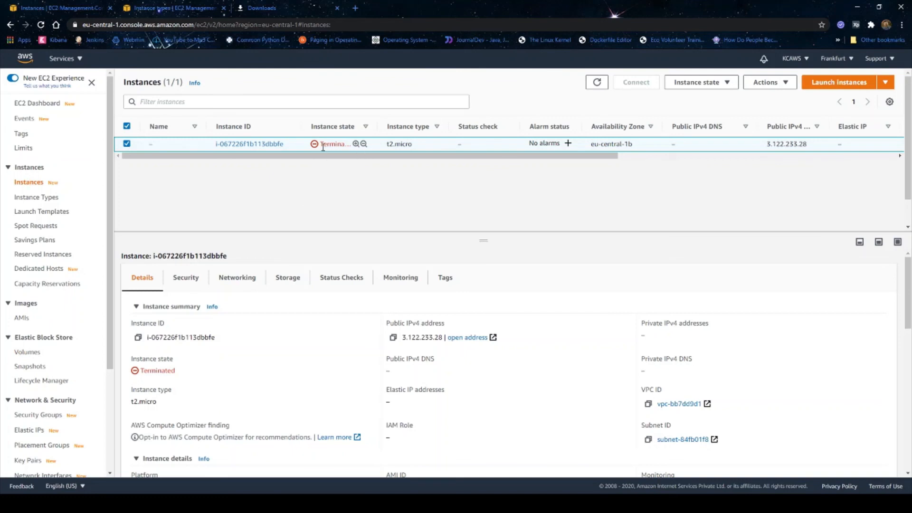
click(29, 353)
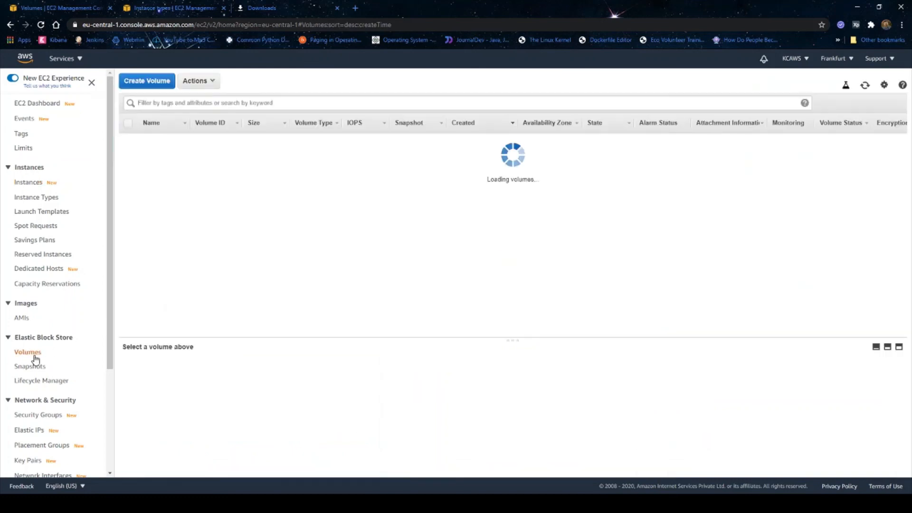
click(21, 182)
click(20, 103)
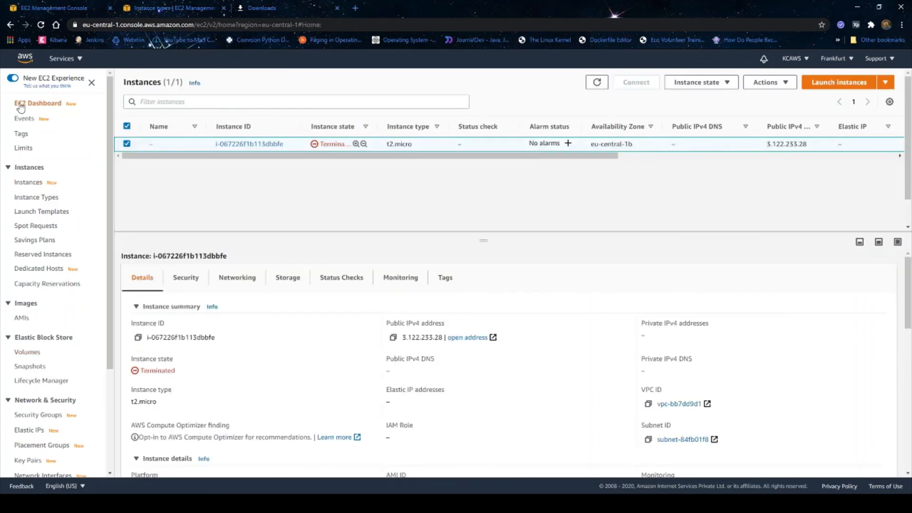